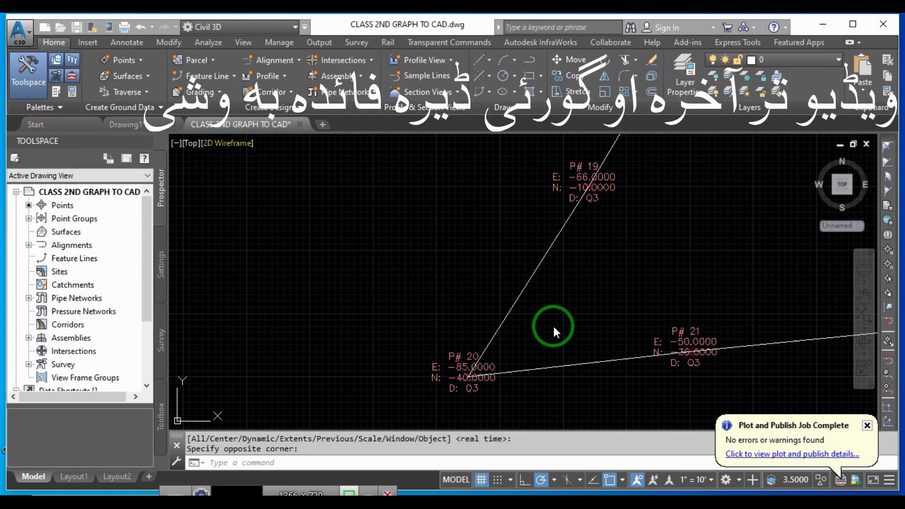
Find Excel by searching 'exce' in the Start menu, launch it, and start a blank workbook
{"action": "left_click_drag", "start_coordinate": [585, 208], "coordinate": [508, 354]}
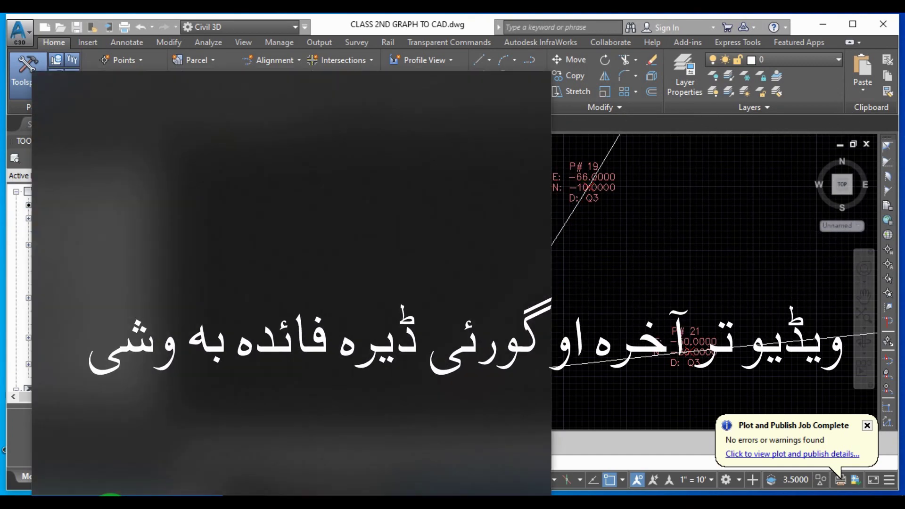
{"action": "type", "text": "exce"}
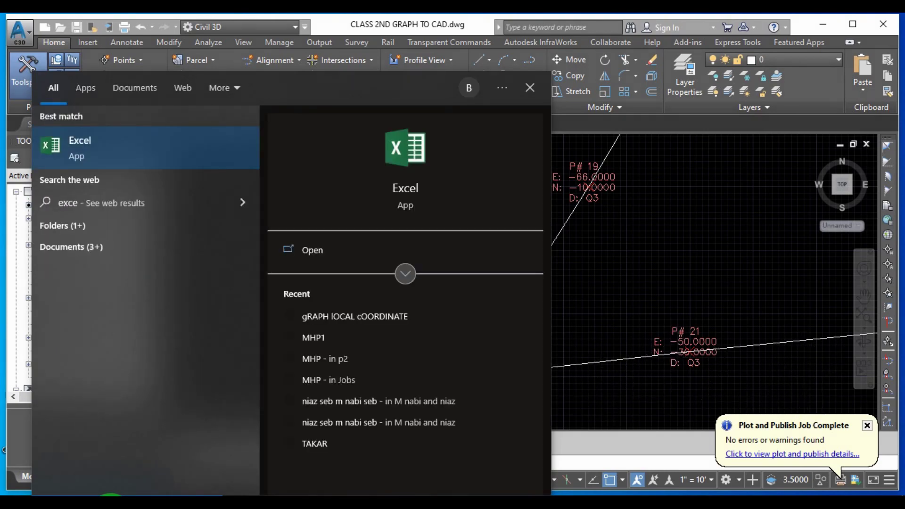
{"action": "key", "text": "Return"}
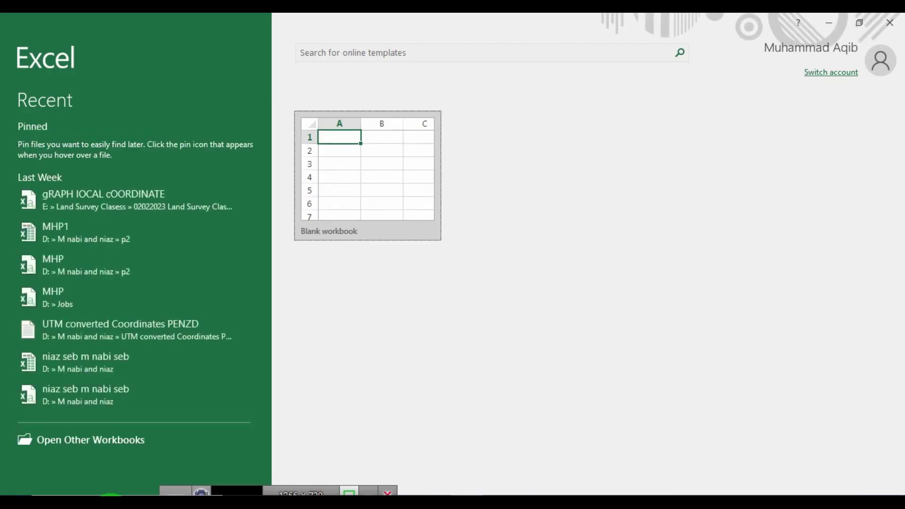
{"action": "left_click", "coordinate": [327, 196]}
Enter the header 'Point Numer' in A1 and widen column A to fit it
{"action": "left_click", "coordinate": [328, 196]}
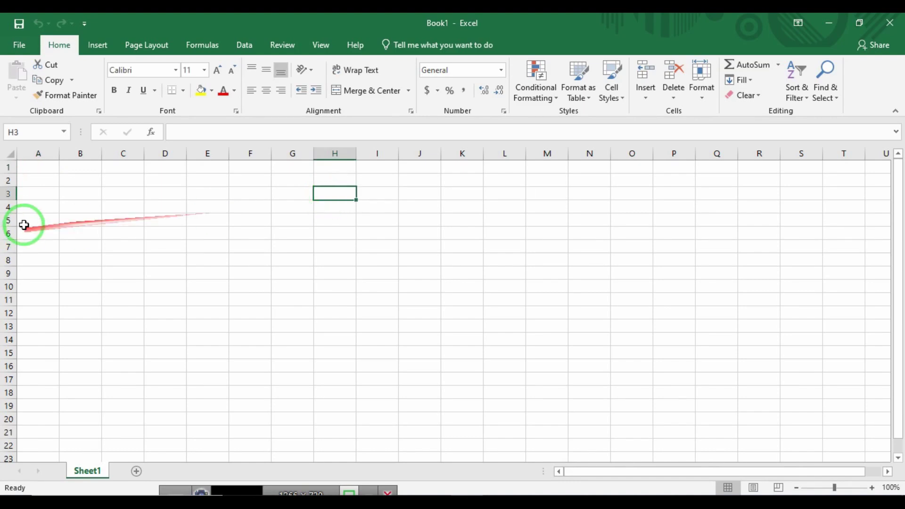
{"action": "left_click", "coordinate": [56, 169]}
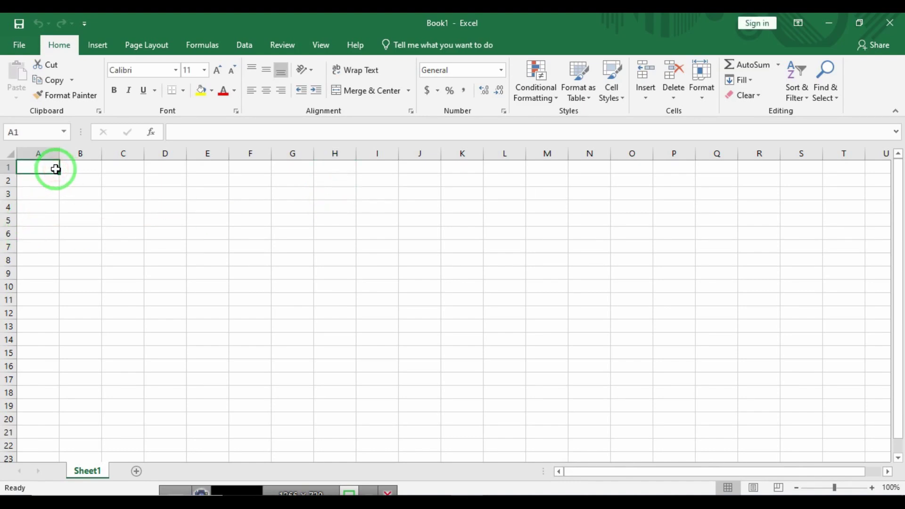
{"action": "type", "text": "Poi"}
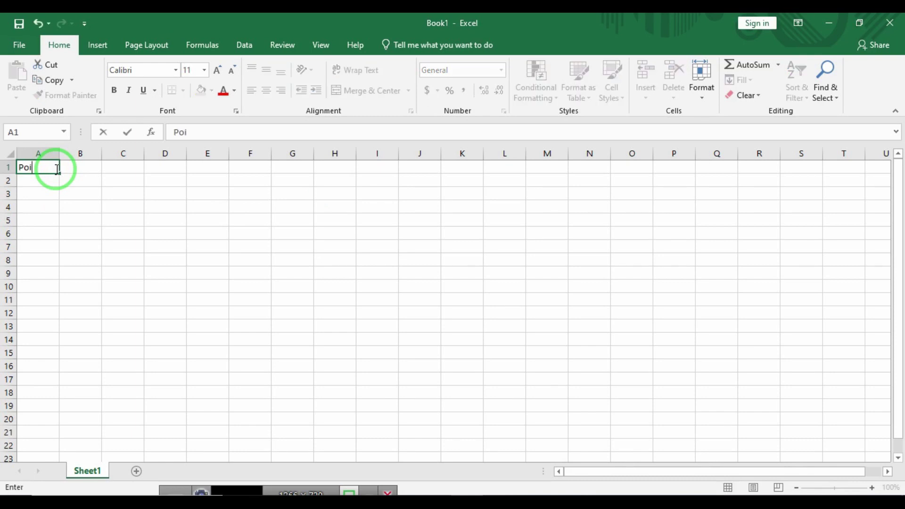
{"action": "type", "text": "nt N"}
{"action": "type", "text": "umer"}
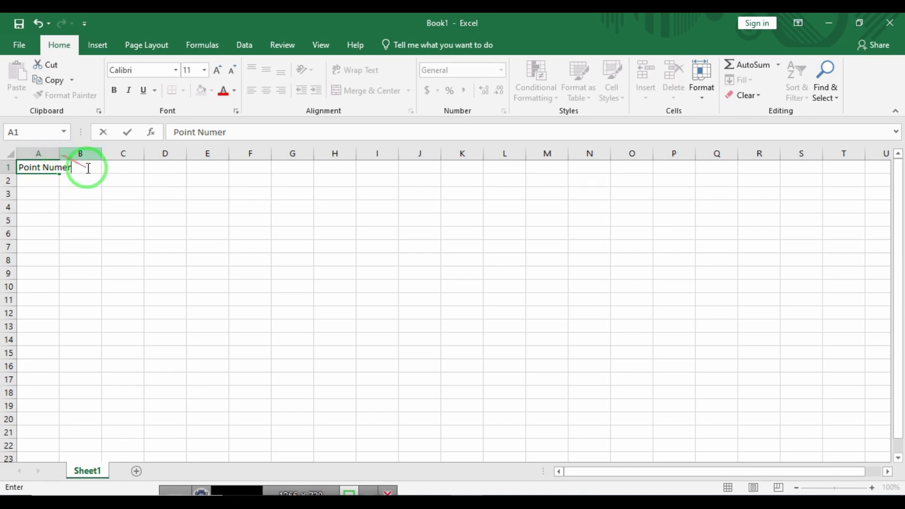
{"action": "left_click", "coordinate": [81, 180]}
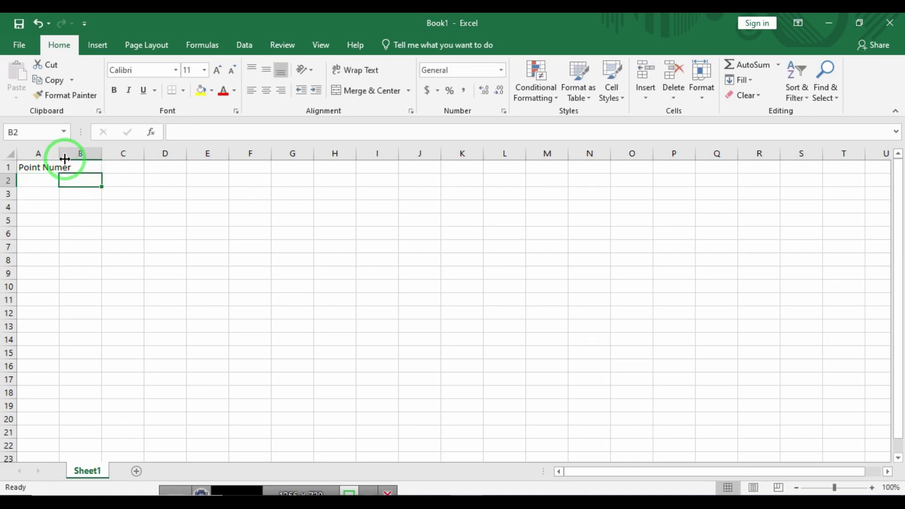
{"action": "left_click_drag", "start_coordinate": [62, 157], "coordinate": [77, 157]}
Enter point number 19 in A2 and the headers E in B1 and N in C1
{"action": "left_click", "coordinate": [63, 178]}
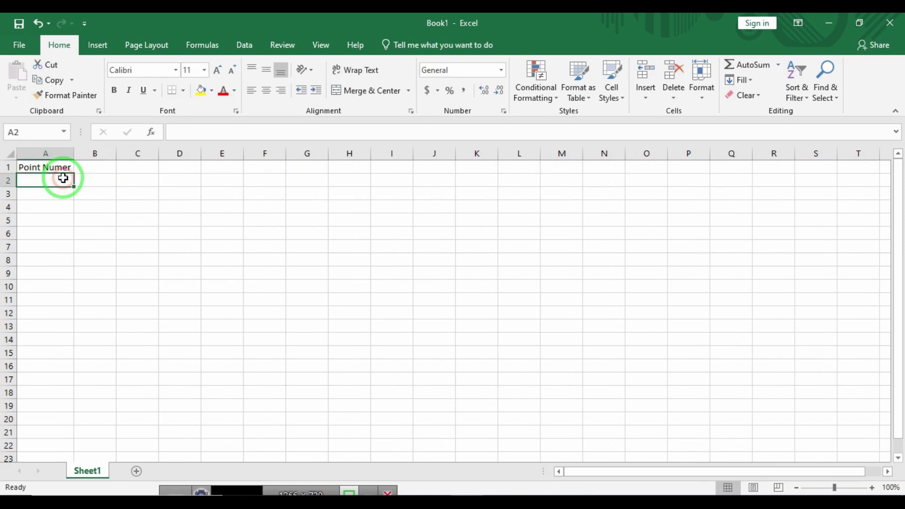
{"action": "type", "text": "19"}
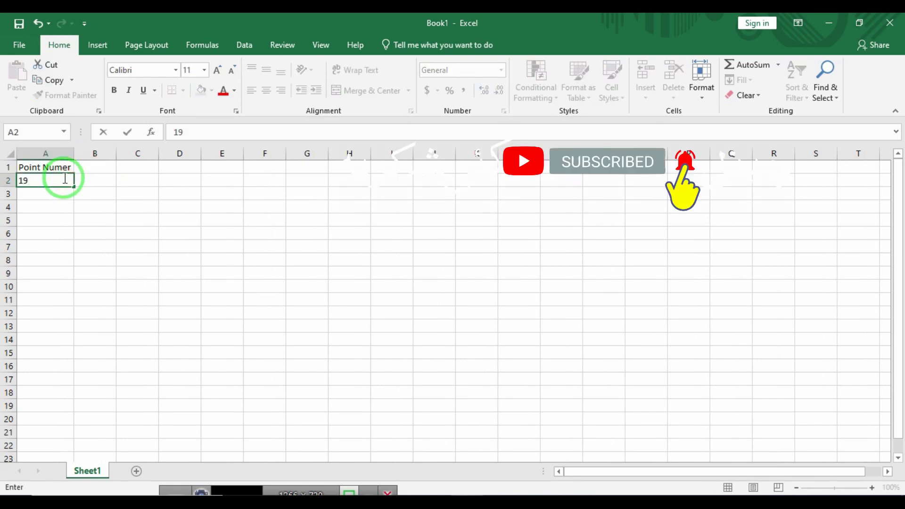
{"action": "left_click", "coordinate": [83, 170]}
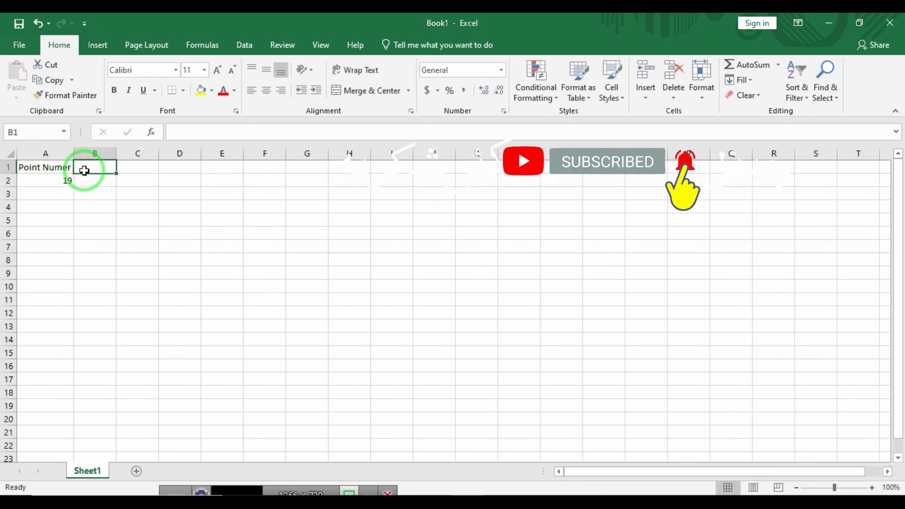
{"action": "type", "text": "E"}
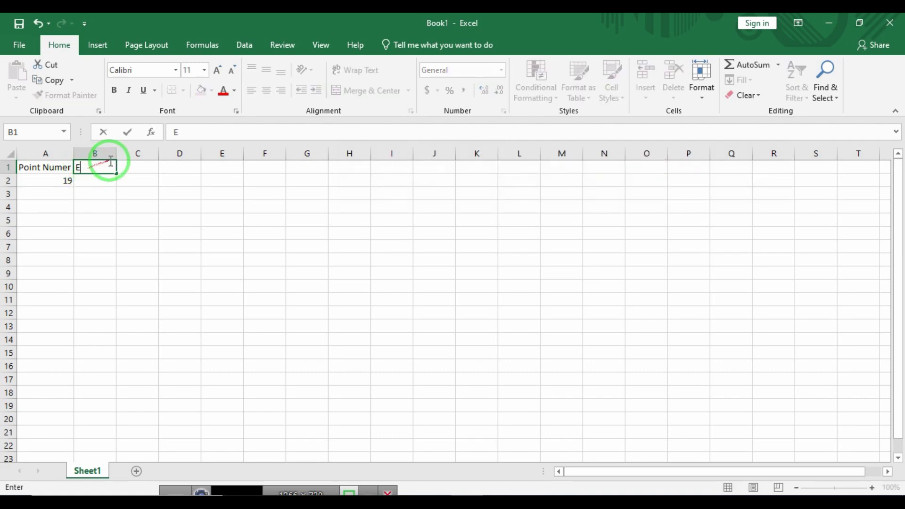
{"action": "left_click", "coordinate": [136, 171]}
{"action": "type", "text": "N"}
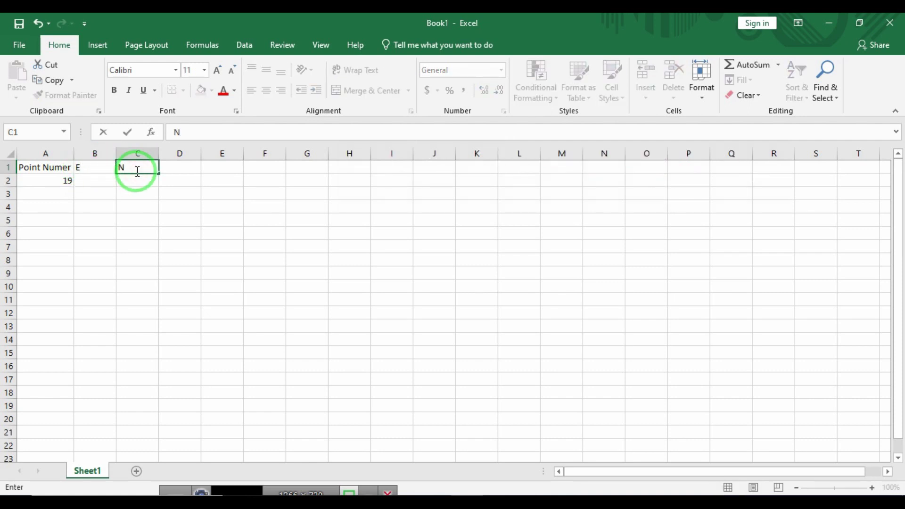
{"action": "left_click", "coordinate": [137, 175]}
{"action": "key", "text": "Left"}
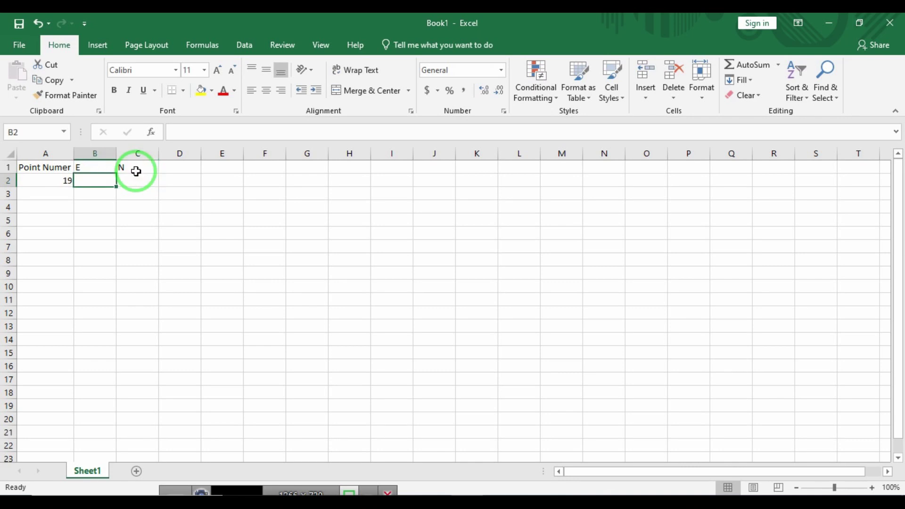
{"action": "left_click", "coordinate": [434, 492]}
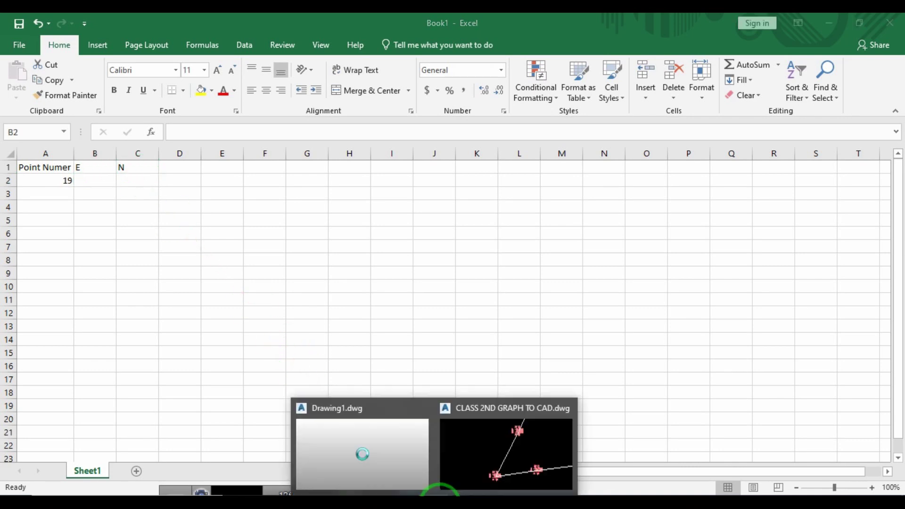
Using Civil 3D coordinates, give point 19 E -66 and N -10, and add point 20 in A3
{"action": "left_click", "coordinate": [476, 469]}
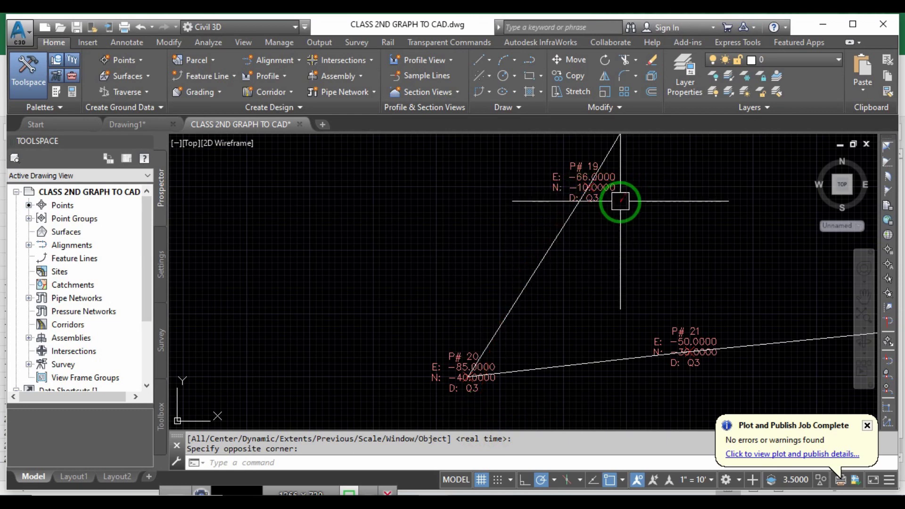
{"action": "left_click", "coordinate": [823, 21]}
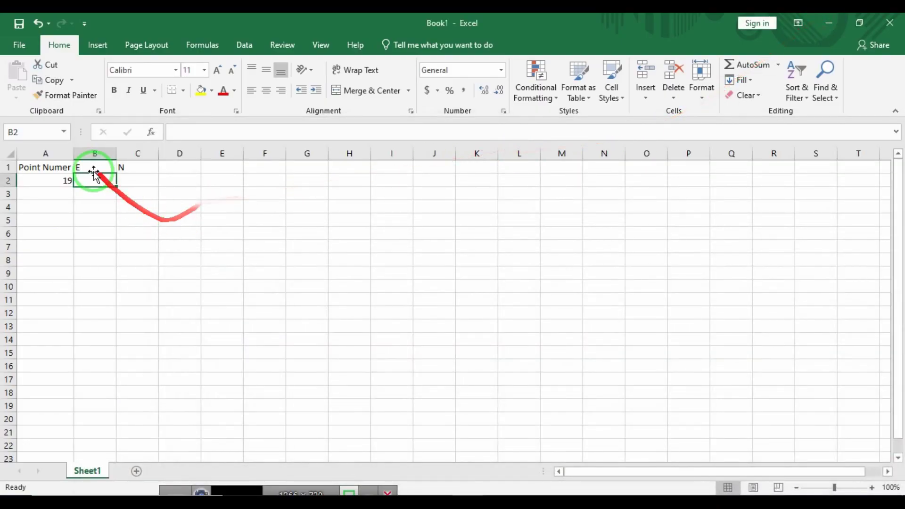
{"action": "type", "text": "-"}
{"action": "type", "text": "66"}
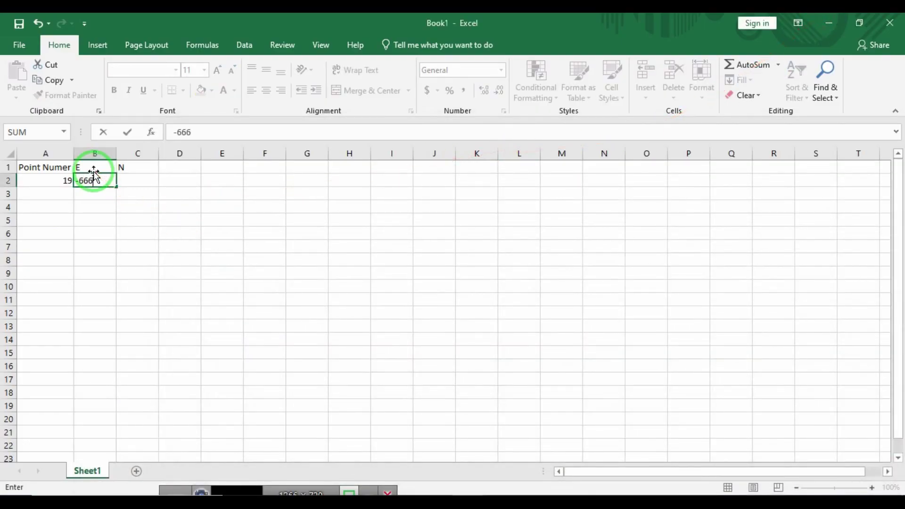
{"action": "type", "text": "6"}
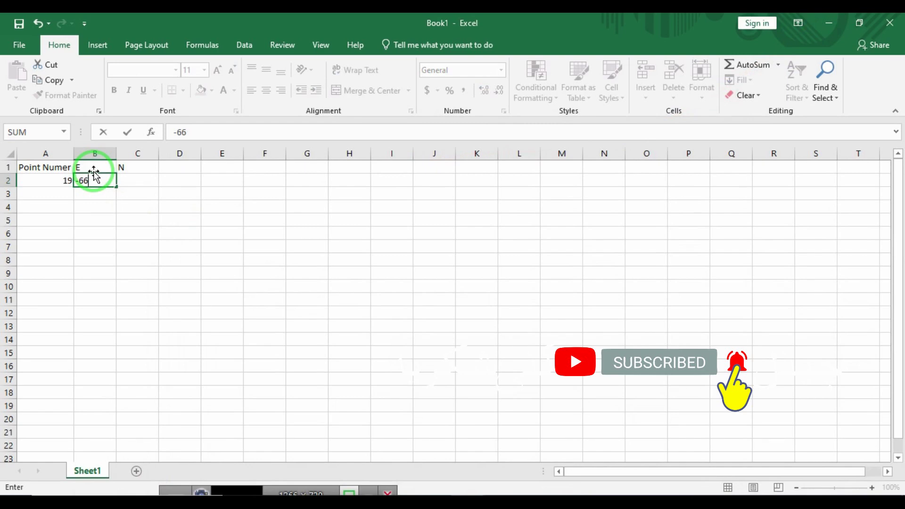
{"action": "key", "text": "Tab"}
{"action": "type", "text": "-10"}
{"action": "key", "text": "Return"}
{"action": "type", "text": "20"}
{"action": "key", "text": "BackSpace"}
{"action": "key", "text": "BackSpace"}
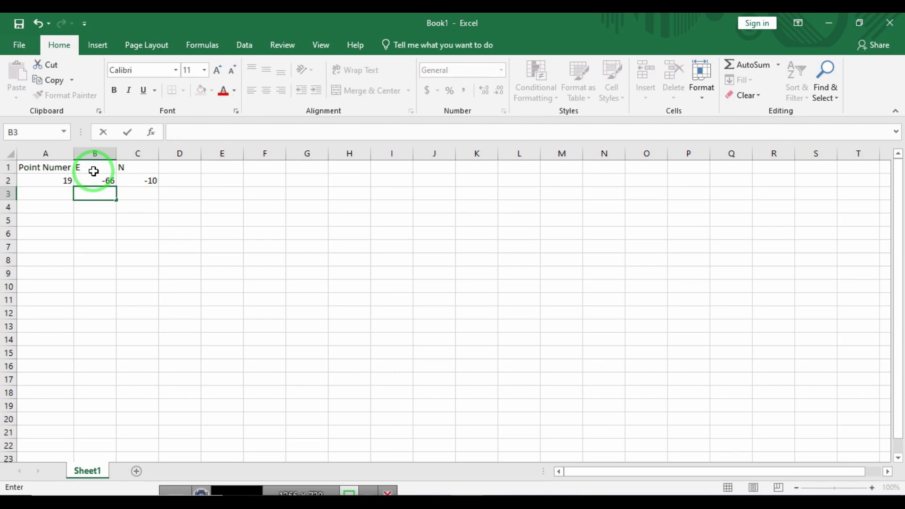
{"action": "key", "text": "Left"}
{"action": "type", "text": "20"}
{"action": "key", "text": "Tab"}
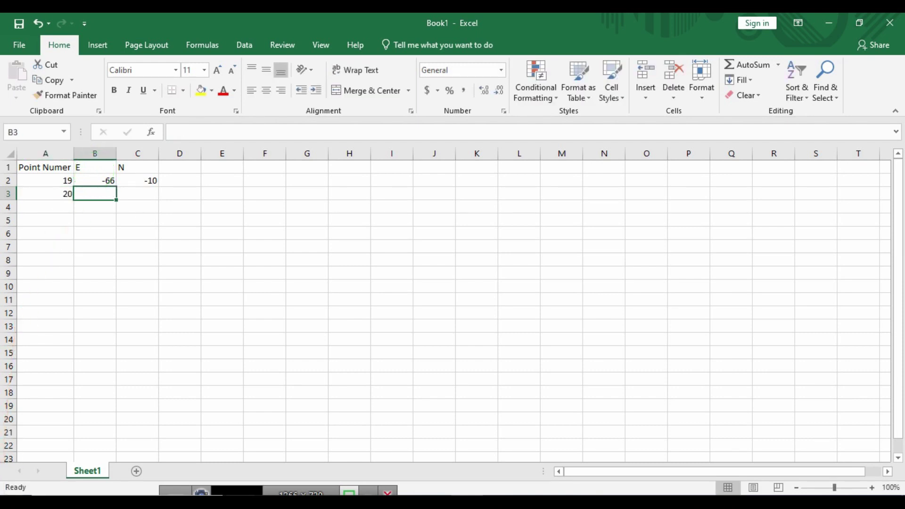
Read point 20 in Civil 3D and enter E -85, N -40; begin a 'Formula' note below
{"action": "left_click", "coordinate": [441, 493]}
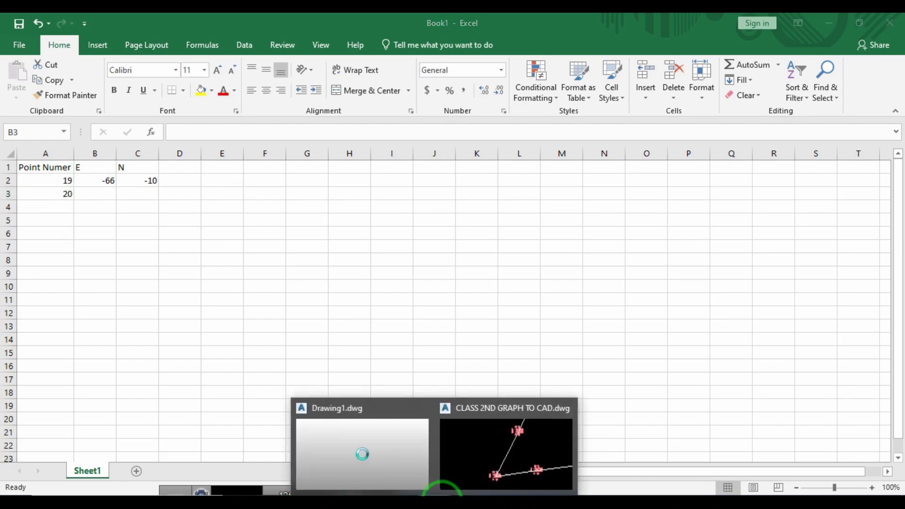
{"action": "left_click", "coordinate": [475, 450]}
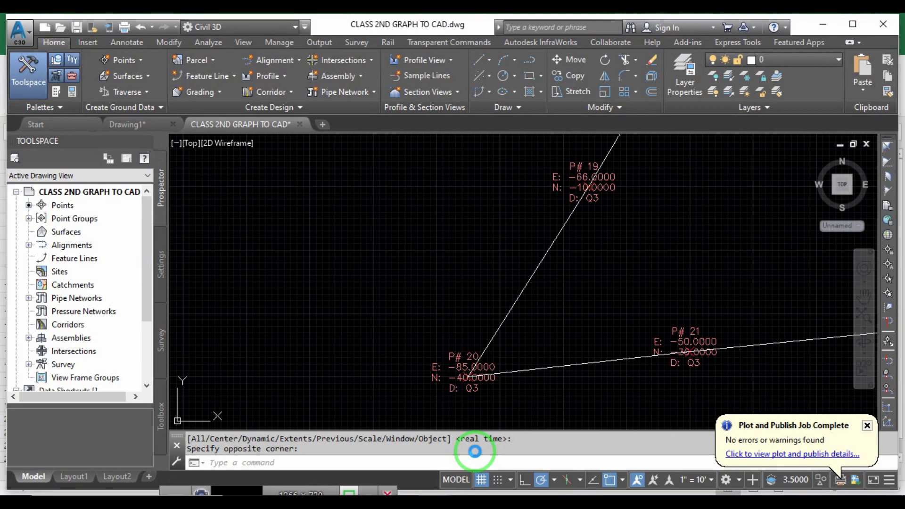
{"action": "left_click", "coordinate": [828, 32]}
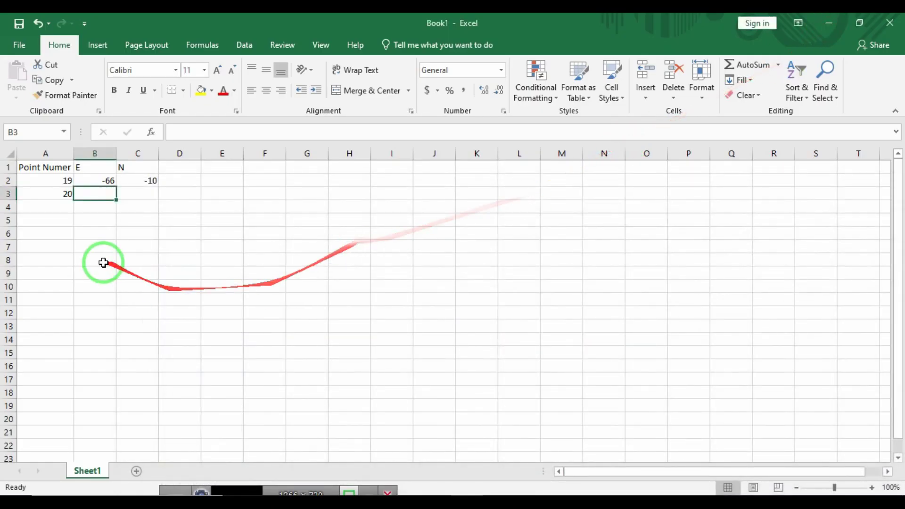
{"action": "type", "text": "-85"}
{"action": "key", "text": "Tab"}
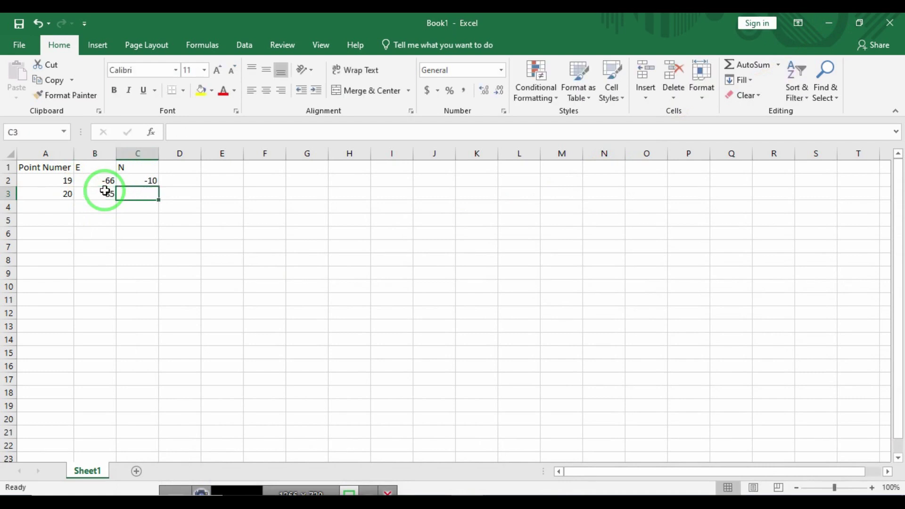
{"action": "type", "text": "-40"}
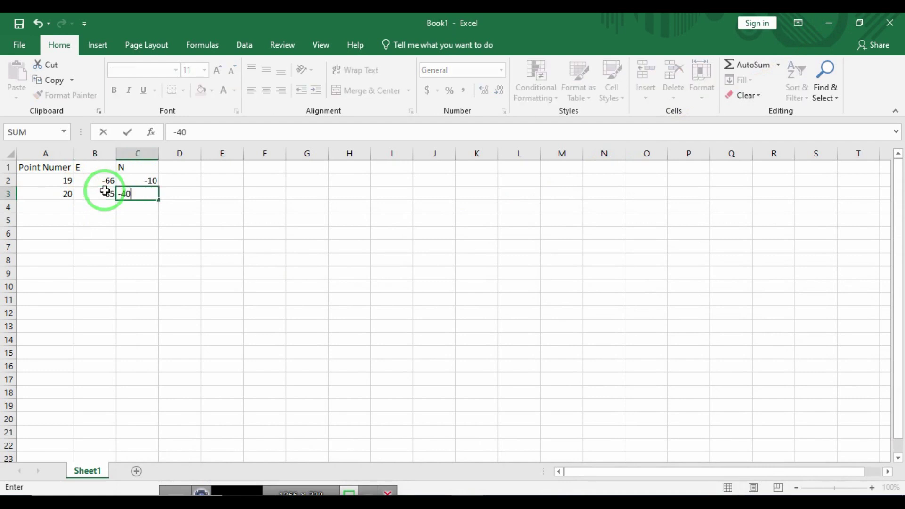
{"action": "key", "text": "Return"}
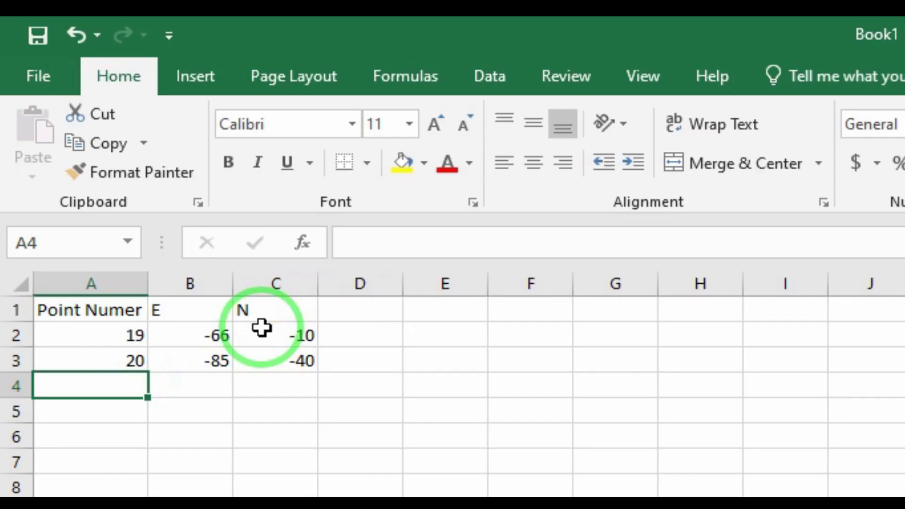
{"action": "type", "text": "fORMULA"}
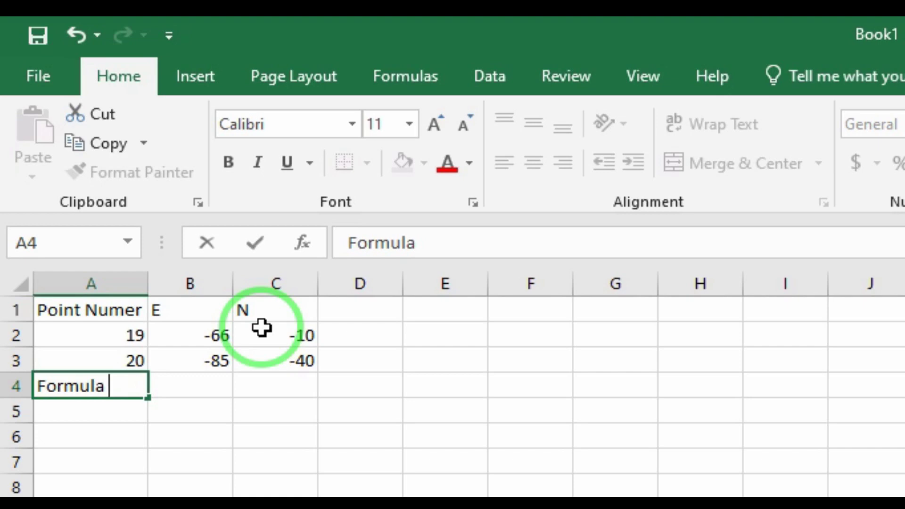
Extend the A4 note to read 'Formula E-E+N-N'
{"action": "type", "text": "_"}
{"action": "key", "text": "BackSpace"}
{"action": "type", "text": "E"}
{"action": "type", "text": "-E"}
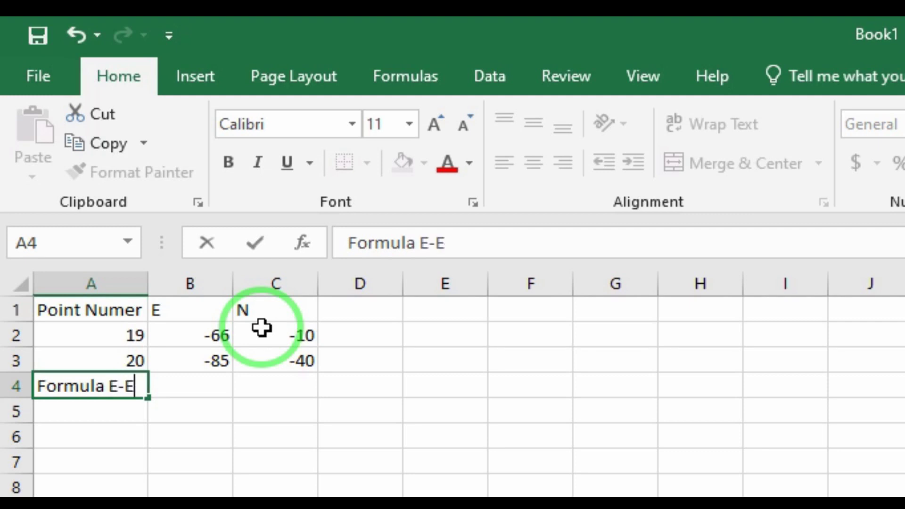
{"action": "type", "text": ","}
{"action": "key", "text": "BackSpace"}
{"action": "type", "text": "+"}
{"action": "type", "text": "N"}
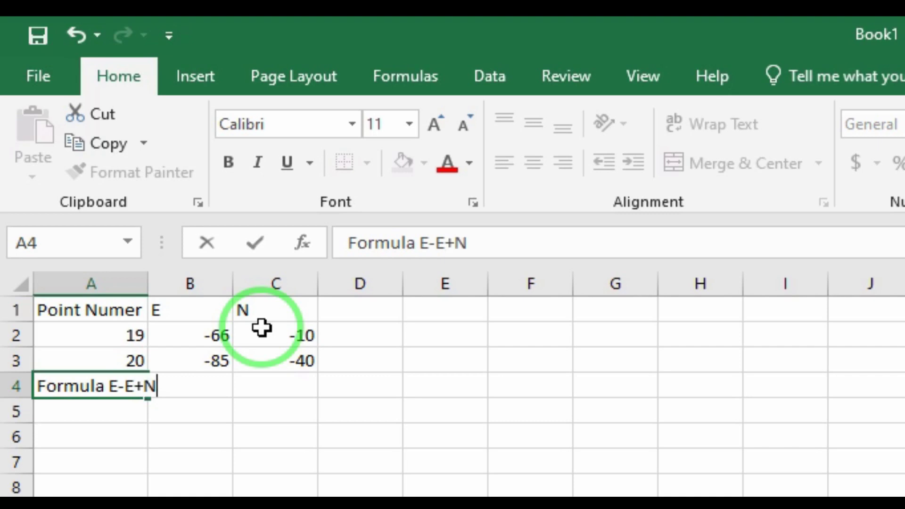
{"action": "type", "text": "-N"}
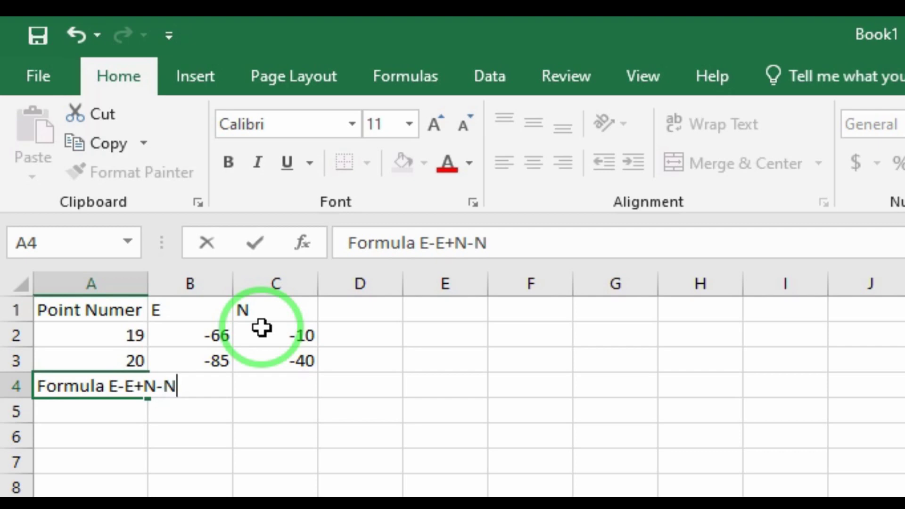
Put parentheses around E-E and N-N and append 'under the root' to the A4 note
{"action": "left_click", "coordinate": [137, 389]}
{"action": "left_click", "coordinate": [142, 390]}
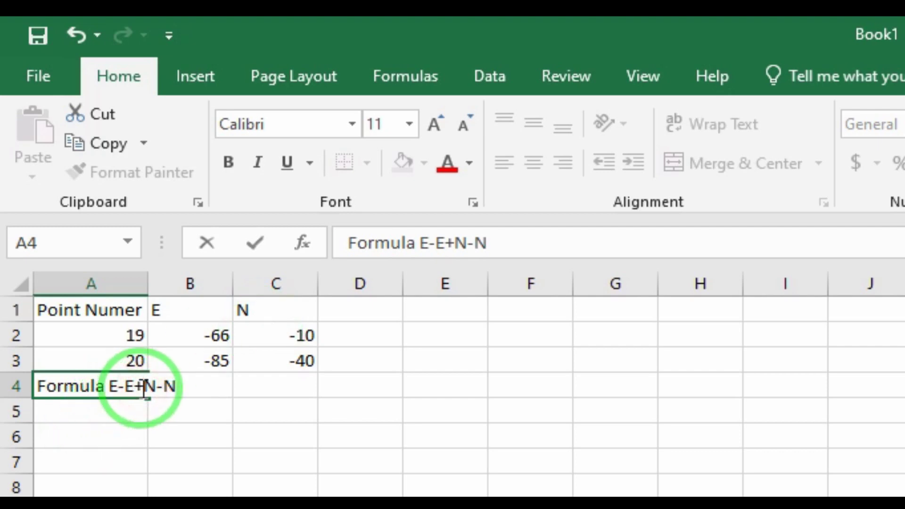
{"action": "type", "text": "("}
{"action": "left_click", "coordinate": [194, 391]}
{"action": "type", "text": ")"}
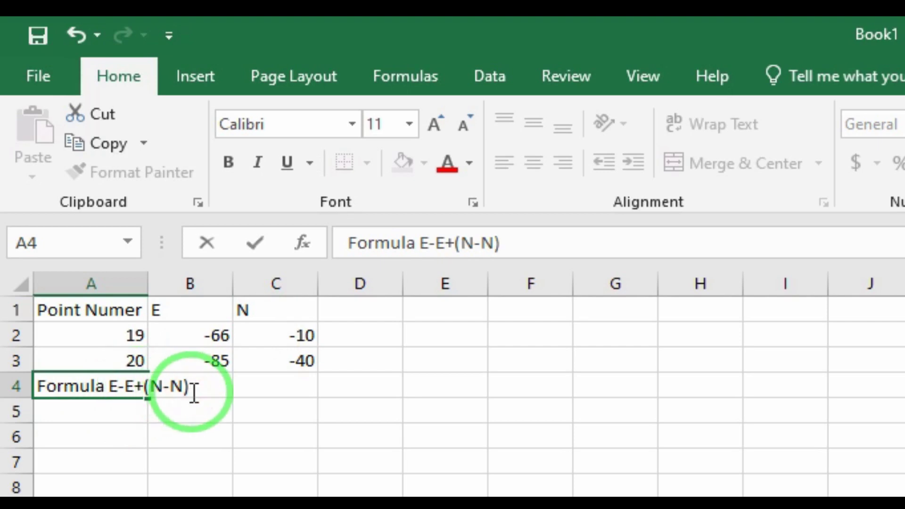
{"action": "left_click", "coordinate": [135, 390]}
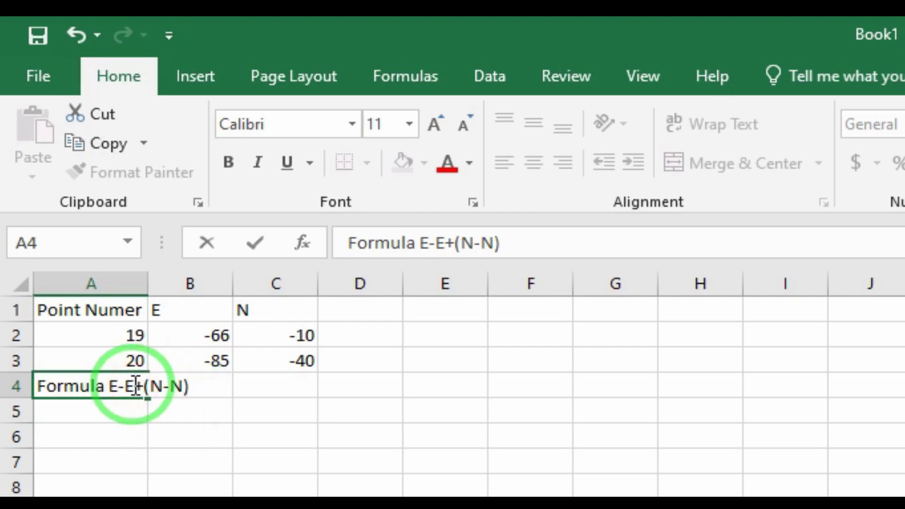
{"action": "type", "text": ")"}
{"action": "left_click", "coordinate": [109, 390]}
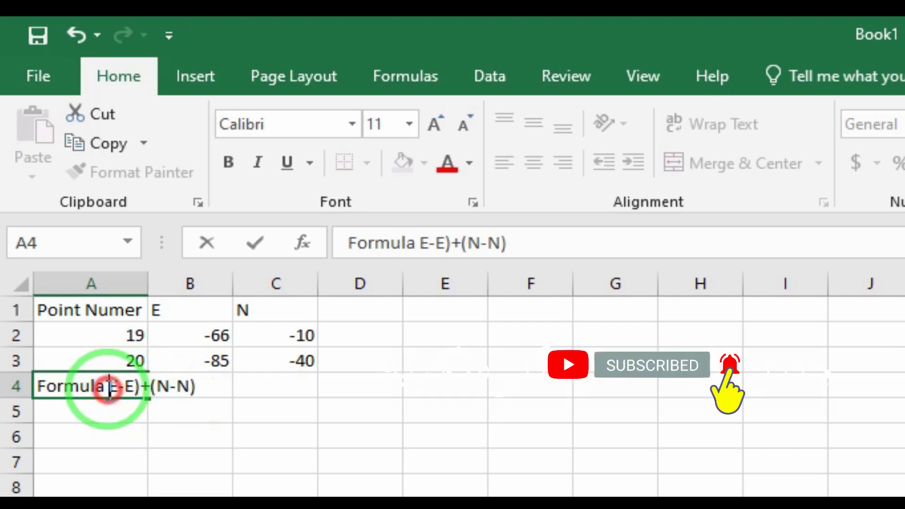
{"action": "type", "text": "(N-N) "}
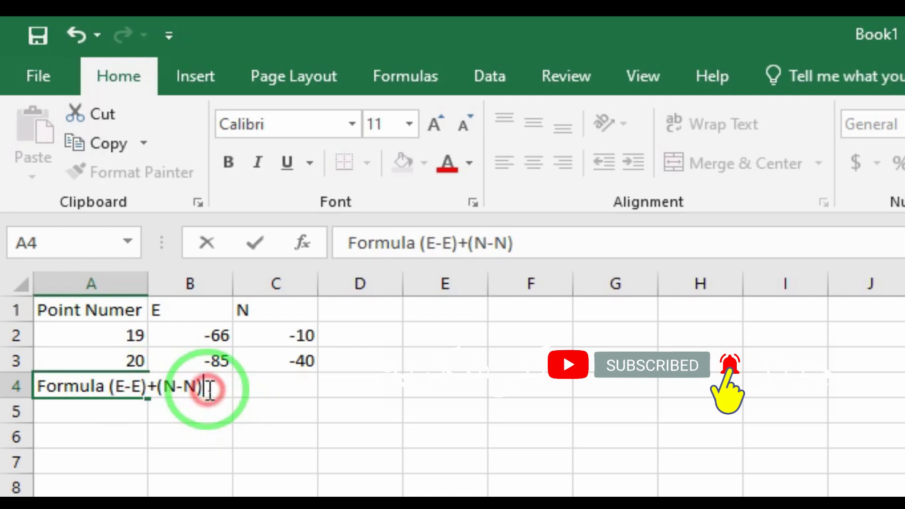
{"action": "type", "text": "under the root"}
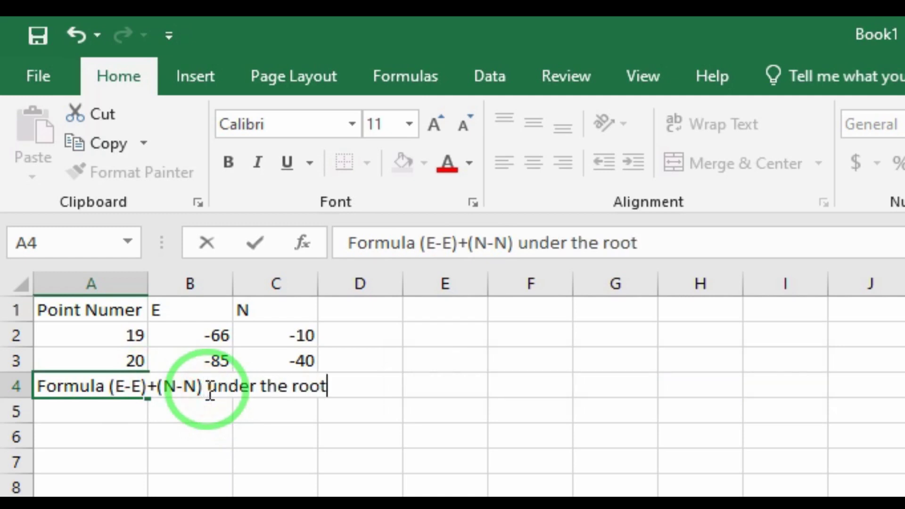
{"action": "left_click", "coordinate": [206, 434]}
Wrap the text of the A4 note and start the B4 formula with =(B2-
{"action": "left_click", "coordinate": [117, 390]}
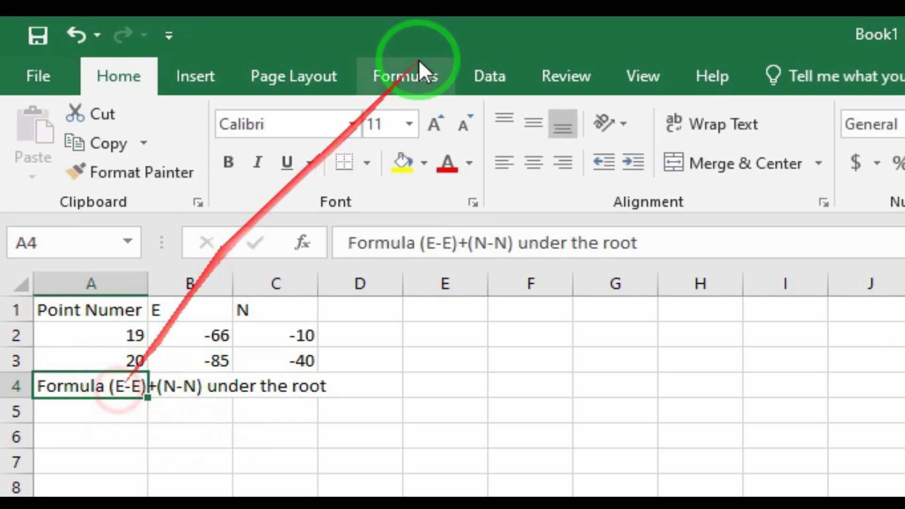
{"action": "left_click", "coordinate": [740, 118]}
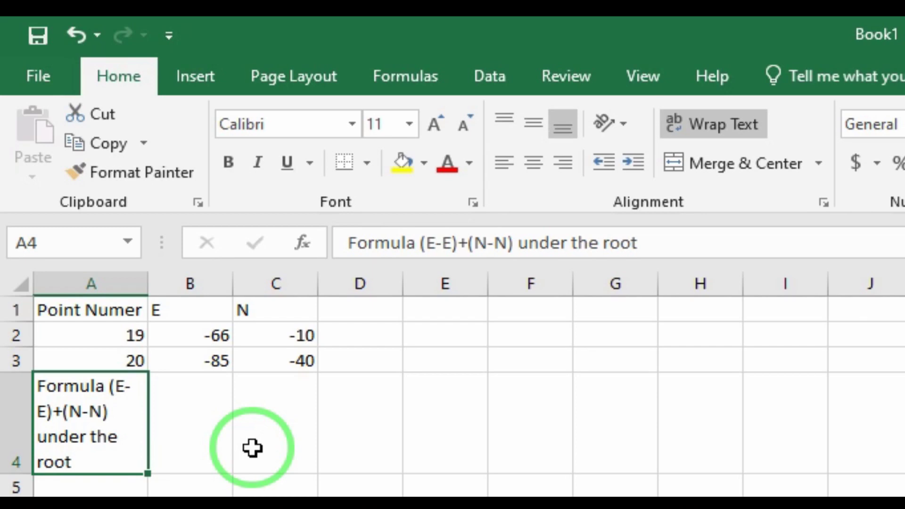
{"action": "left_click", "coordinate": [220, 436]}
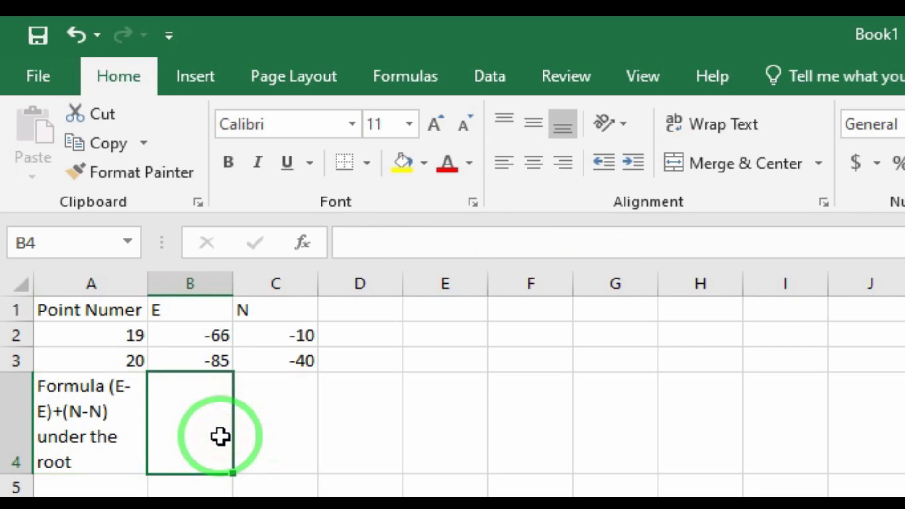
{"action": "type", "text": "="}
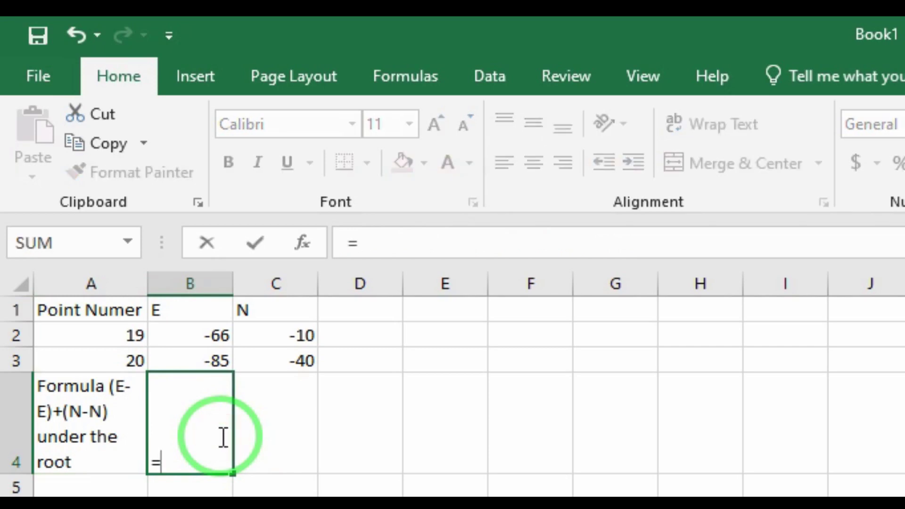
{"action": "type", "text": "("}
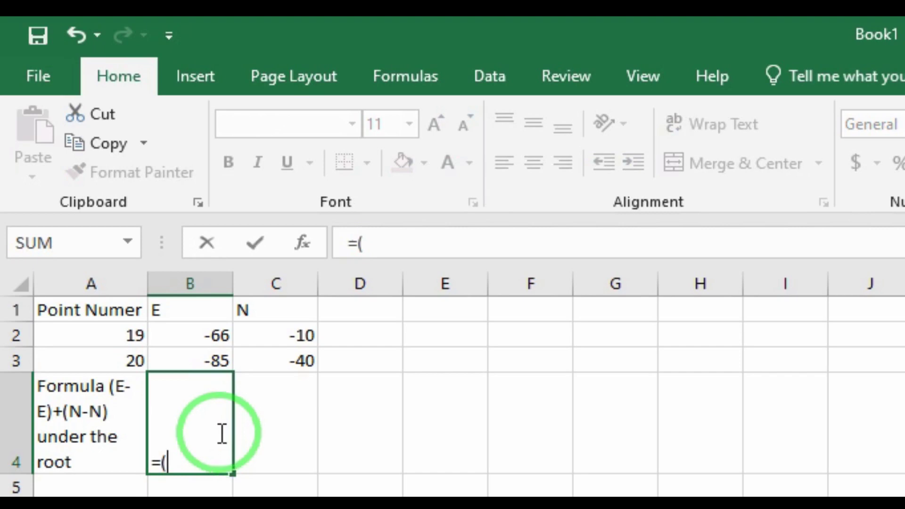
{"action": "left_click", "coordinate": [201, 332]}
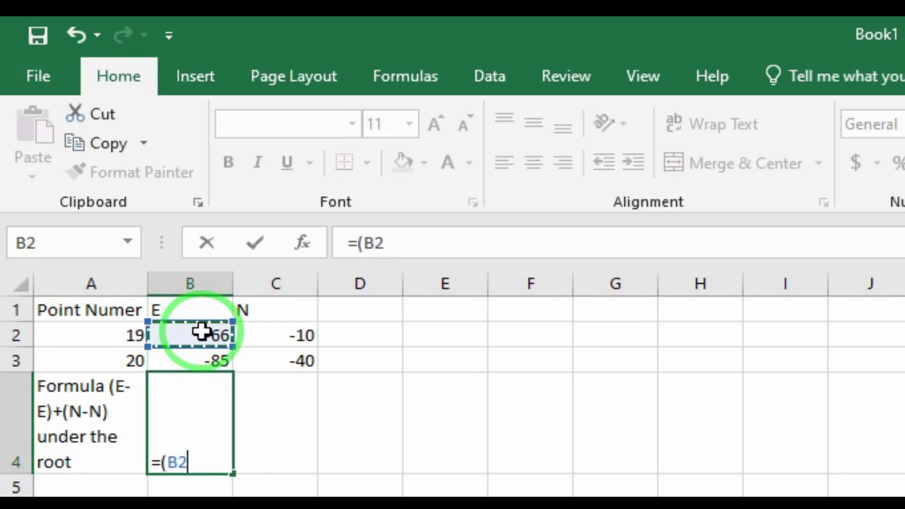
{"action": "type", "text": "-"}
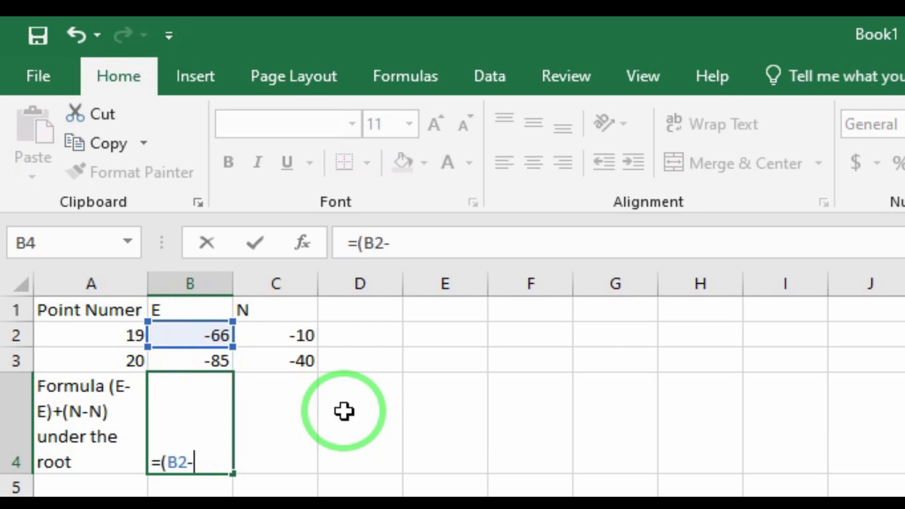
Complete B4 as =(B2-B3)+(C2-C3) by referencing the coordinate cells, and commit it
{"action": "type", "text": "("}
{"action": "left_click", "coordinate": [201, 355]}
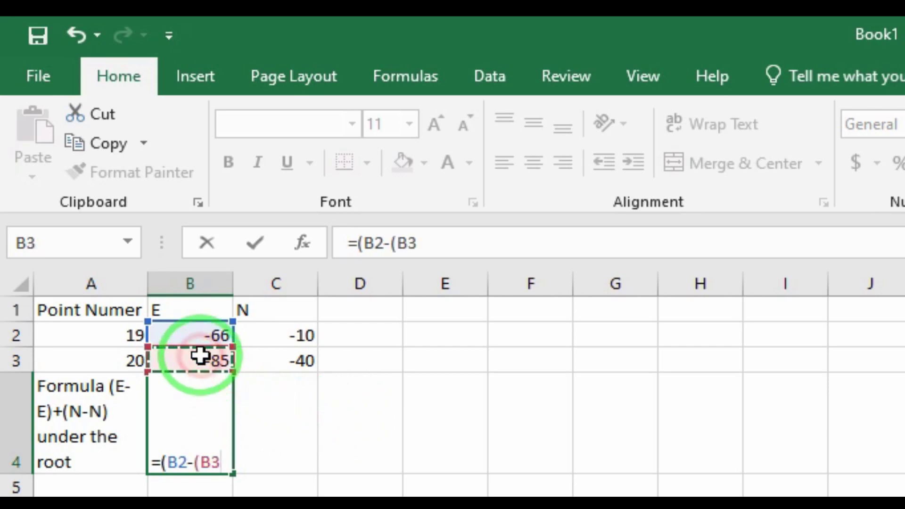
{"action": "type", "text": ")"}
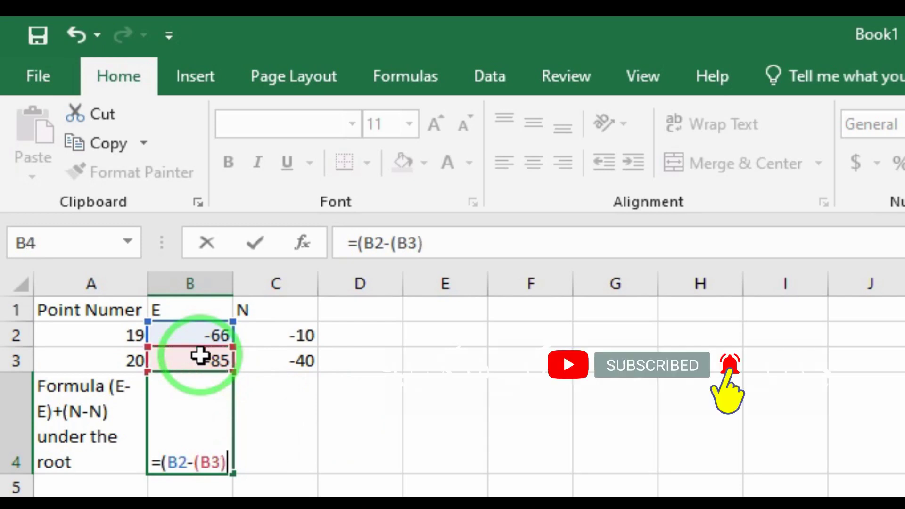
{"action": "key", "text": "BackSpace"}
{"action": "key", "text": "BackSpace"}
{"action": "key", "text": "BackSpace"}
{"action": "key", "text": "BackSpace"}
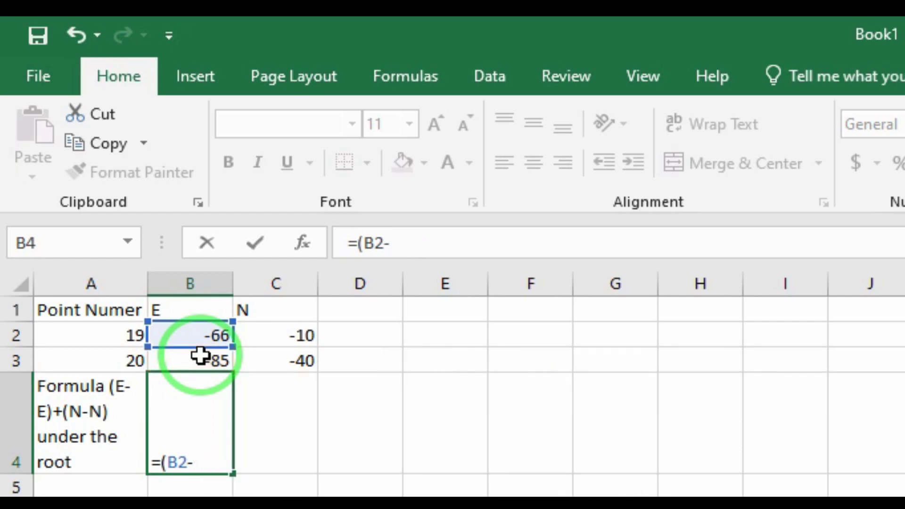
{"action": "left_click", "coordinate": [201, 356]}
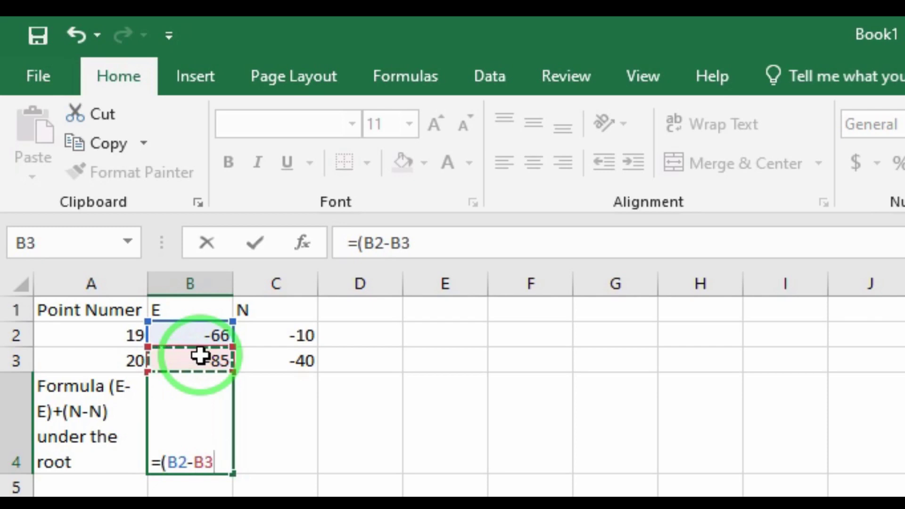
{"action": "type", "text": ")"}
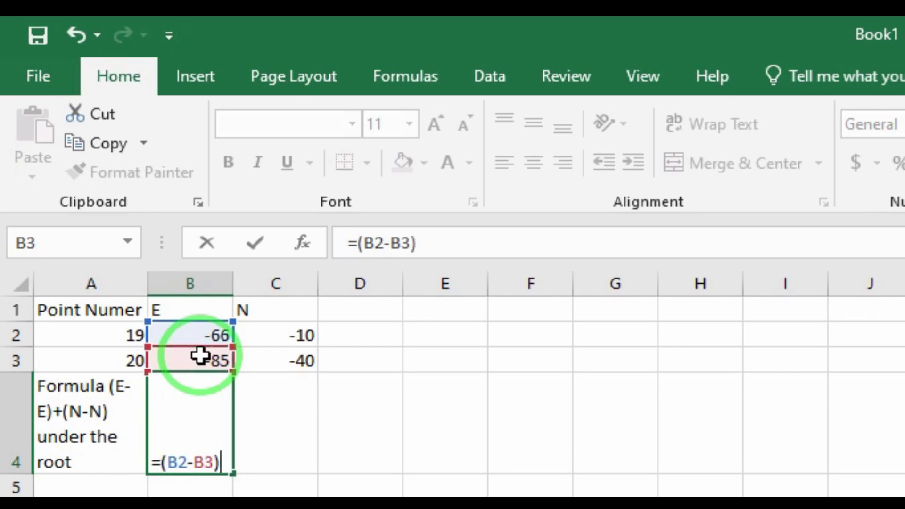
{"action": "type", "text": "+"}
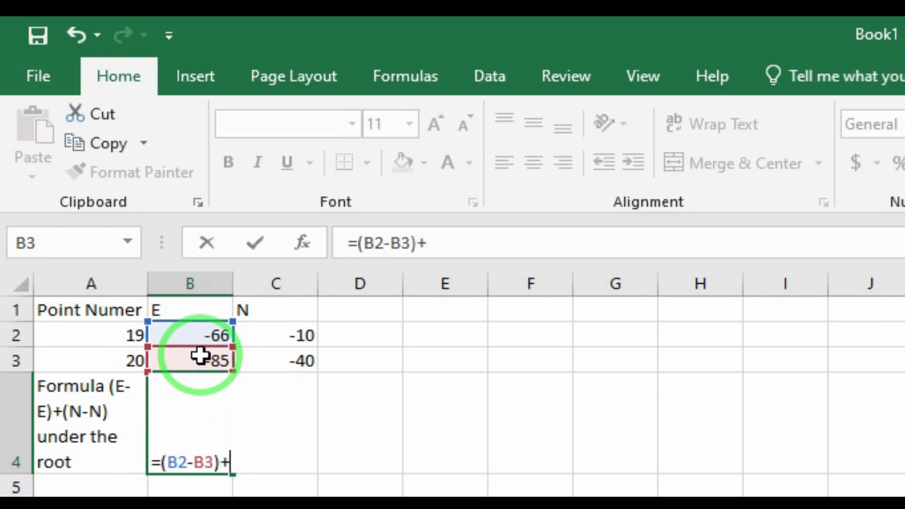
{"action": "type", "text": "("}
{"action": "left_click", "coordinate": [270, 337]}
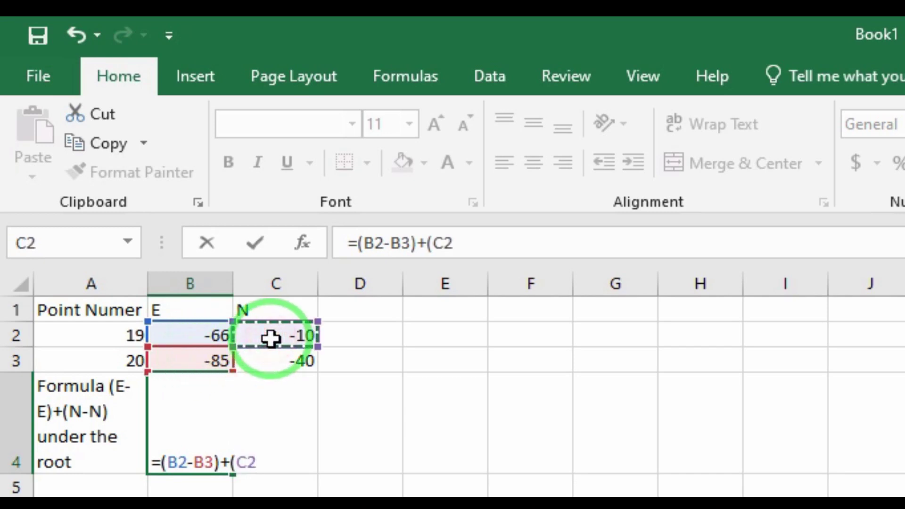
{"action": "type", "text": "-"}
{"action": "left_click", "coordinate": [274, 358]}
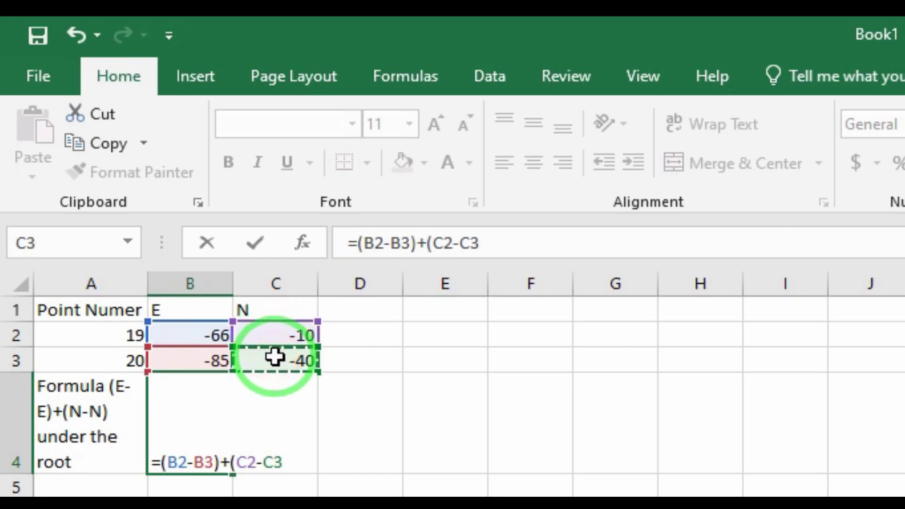
{"action": "type", "text": ")"}
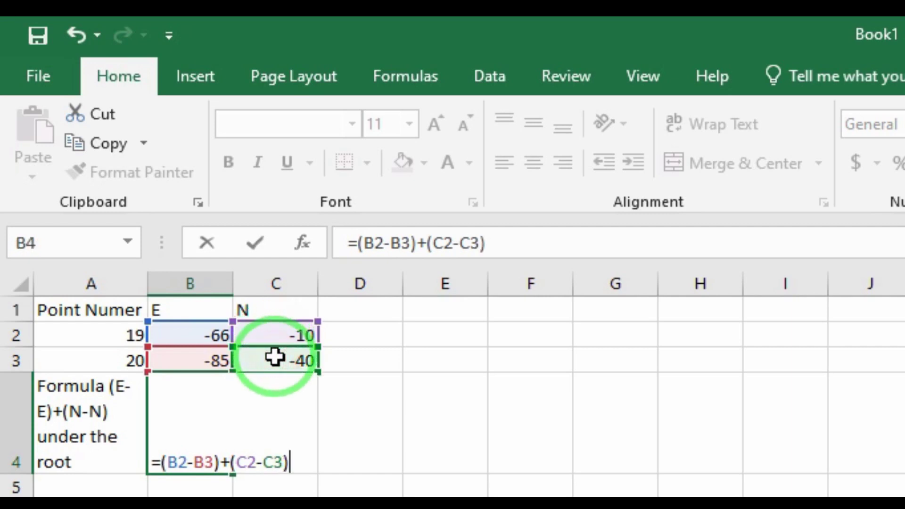
{"action": "key", "text": "Return"}
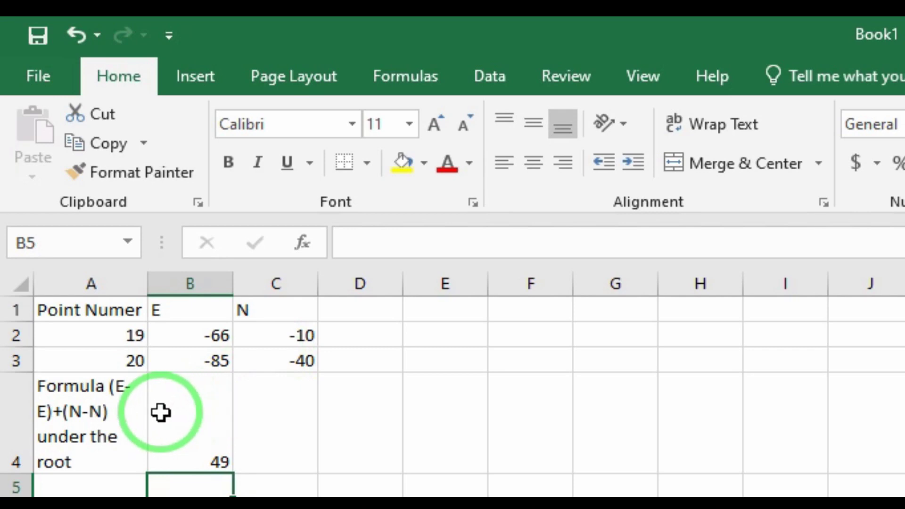
Change B4 to =((B2-B3)+(C2-C3))^2 so it squares the summed differences, showing 2401
{"action": "left_click", "coordinate": [182, 442]}
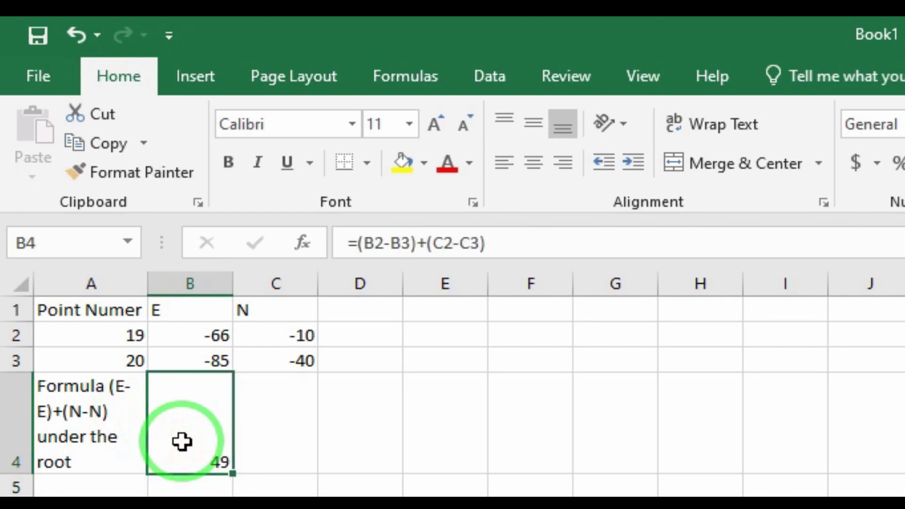
{"action": "double_click", "coordinate": [183, 442]}
{"action": "left_click", "coordinate": [160, 460]}
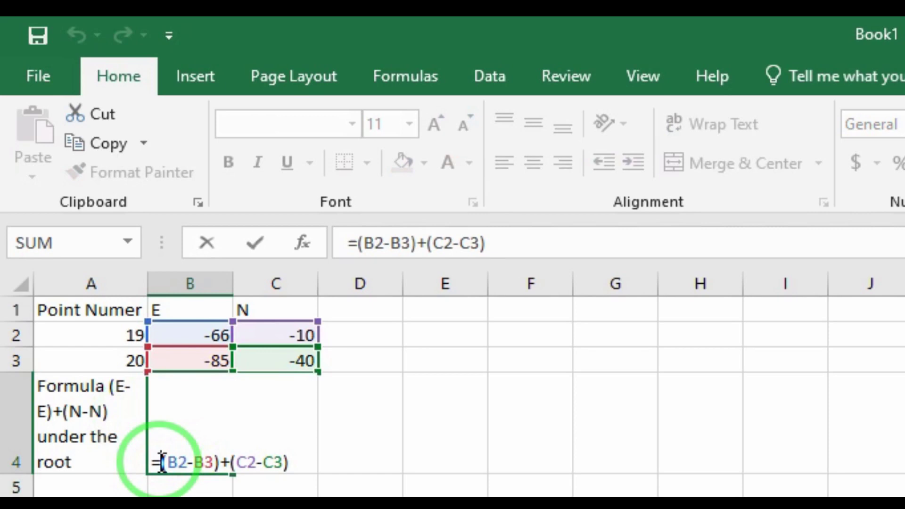
{"action": "type", "text": "("}
{"action": "left_click", "coordinate": [309, 455]}
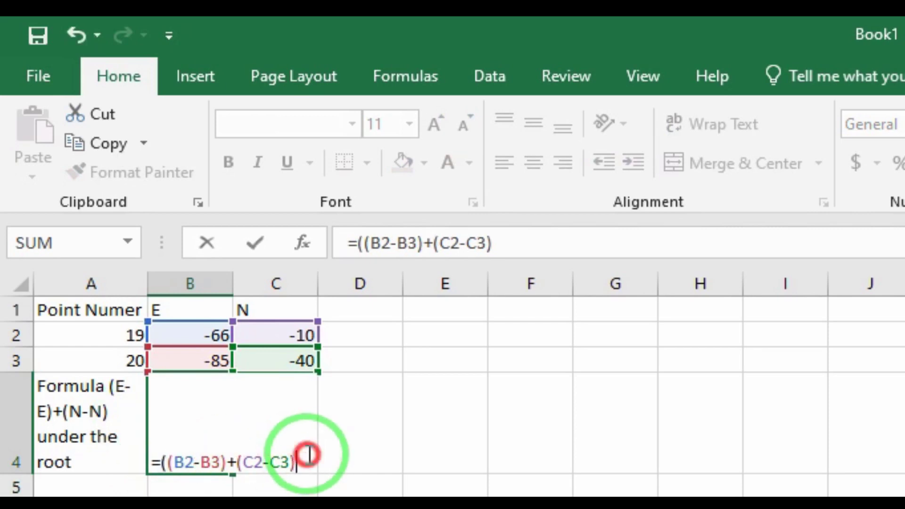
{"action": "type", "text": ")"}
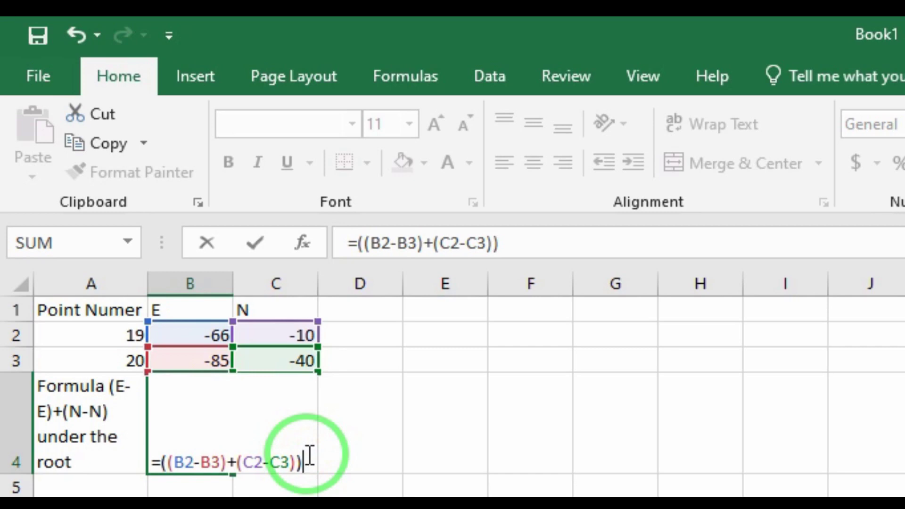
{"action": "type", "text": "^"}
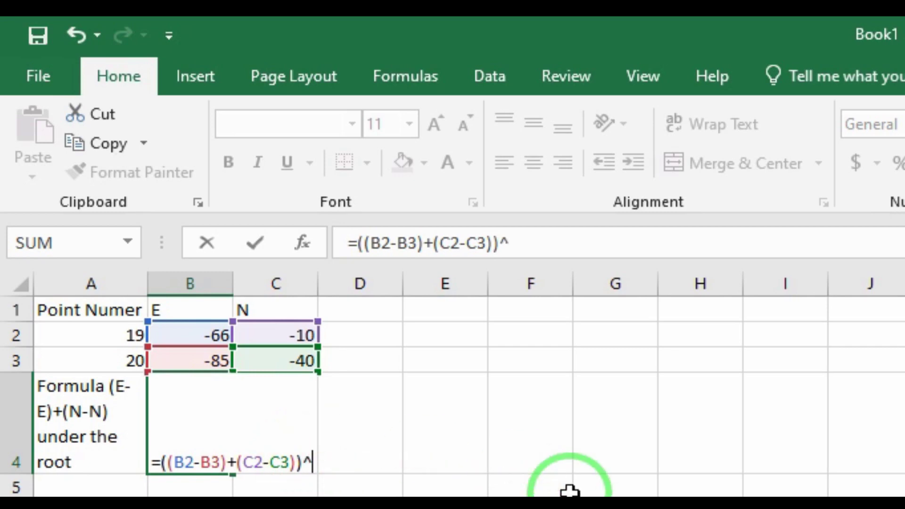
{"action": "type", "text": "2"}
{"action": "key", "text": "Return"}
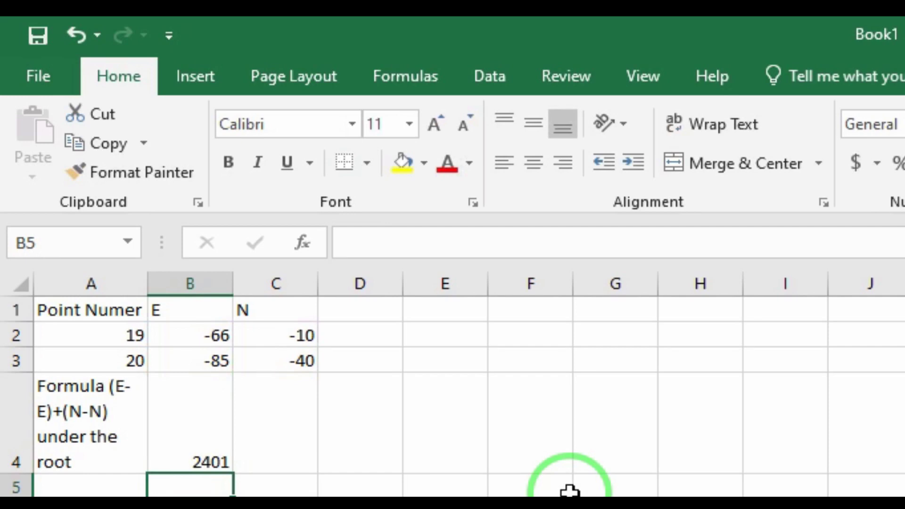
Enter =SQRT(B4) in B5, then reselect the B4 distance formula showing 49
{"action": "type", "text": "=sqrt"}
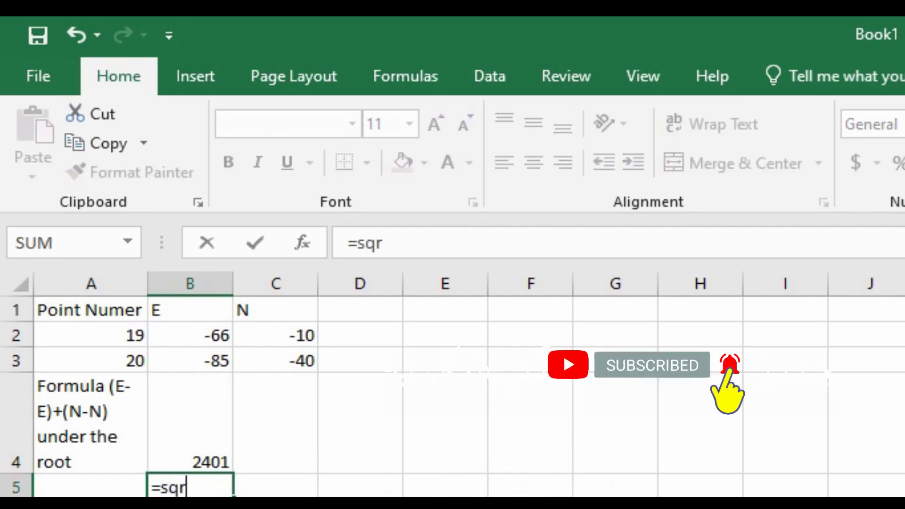
{"action": "key", "text": "Tab"}
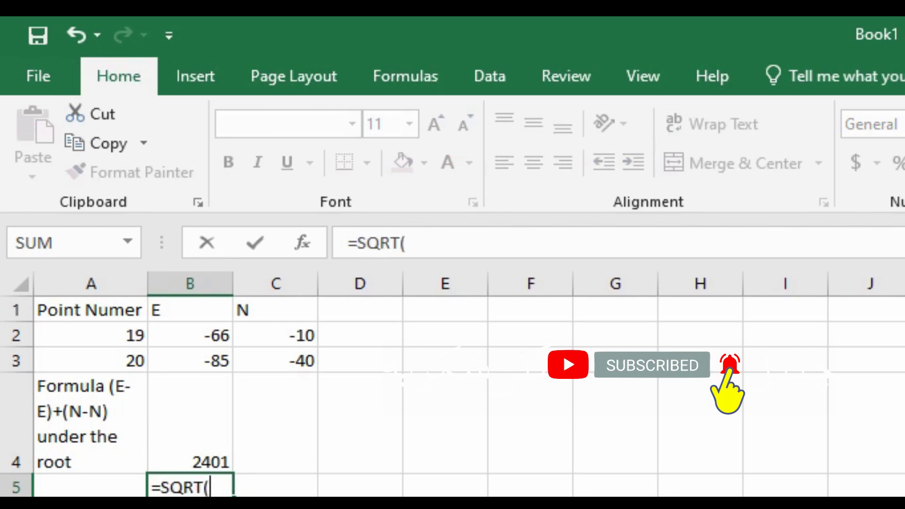
{"action": "left_click", "coordinate": [192, 463]}
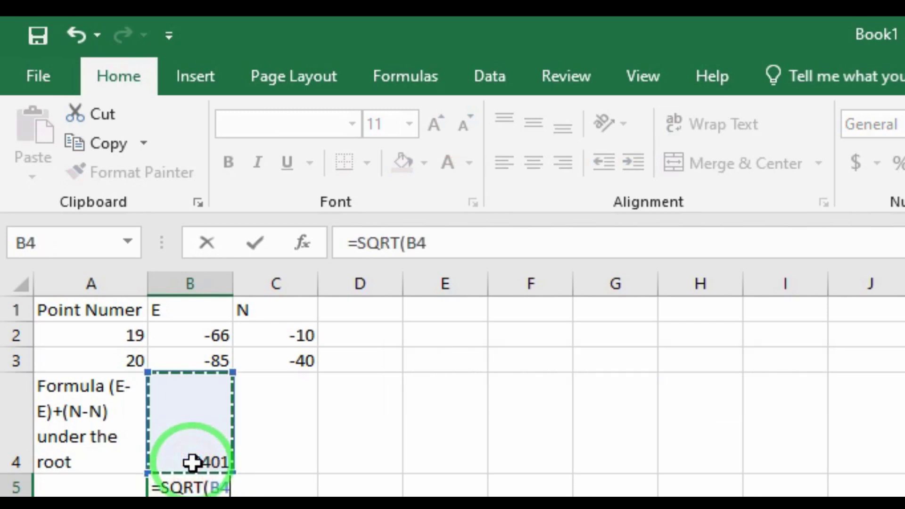
{"action": "key", "text": "Return"}
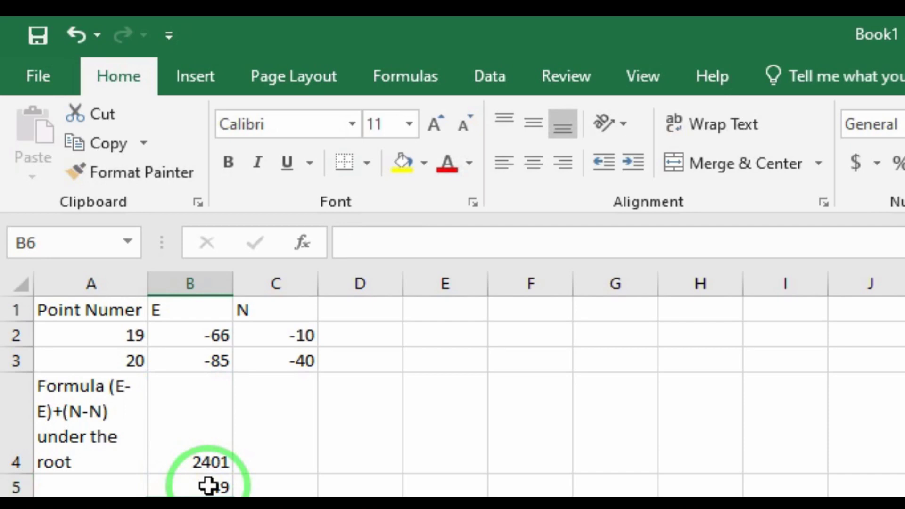
{"action": "left_click", "coordinate": [200, 459]}
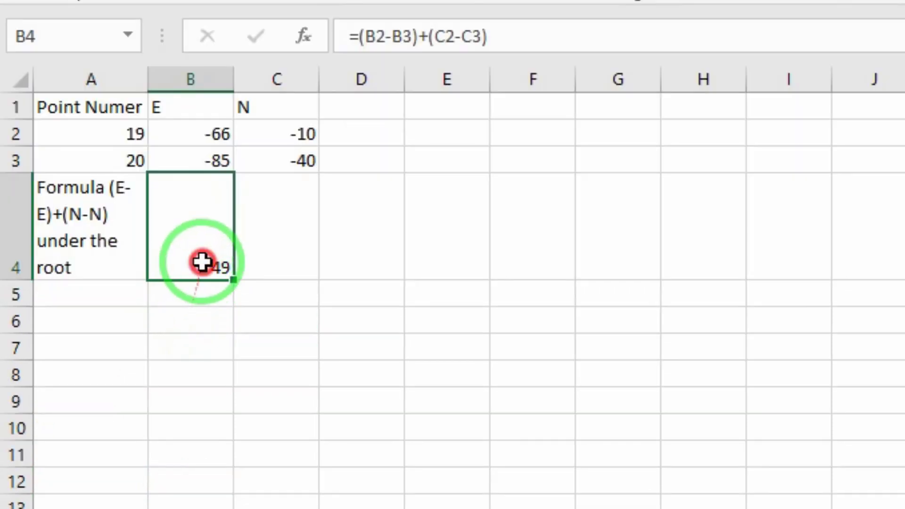
Change B4 to =(B2-B3)^2+(C2-C3)^2 so each difference is squared, giving 1261
{"action": "double_click", "coordinate": [206, 460]}
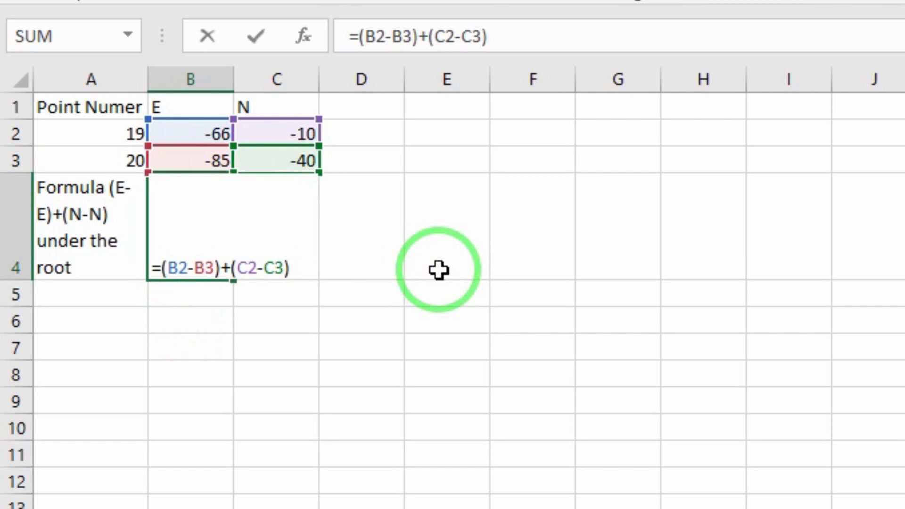
{"action": "left_click", "coordinate": [216, 272]}
{"action": "left_click", "coordinate": [220, 273]}
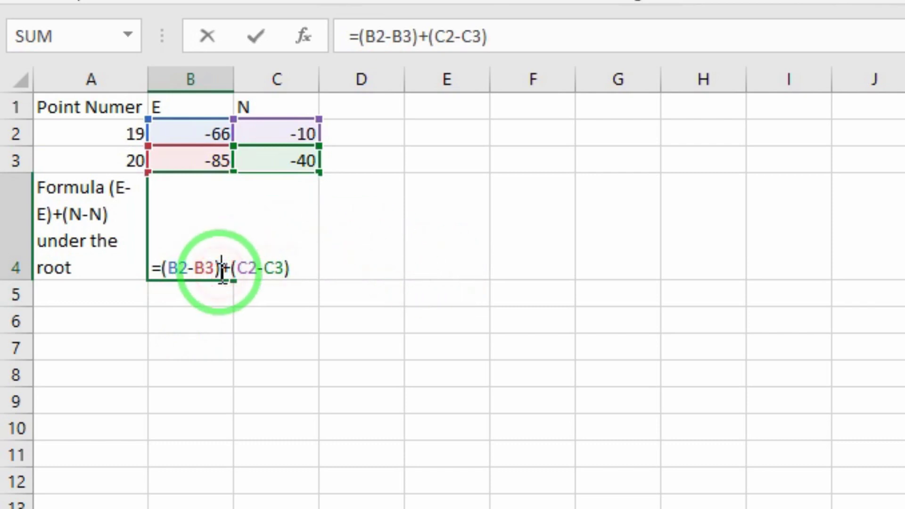
{"action": "type", "text": "^2"}
{"action": "left_click", "coordinate": [311, 271]}
{"action": "type", "text": "@"}
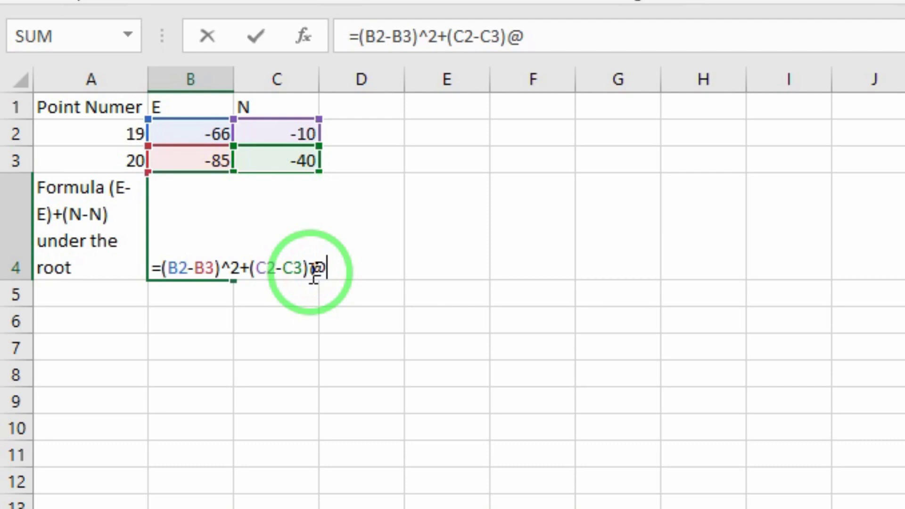
{"action": "key", "text": "BackSpace"}
{"action": "type", "text": "^2"}
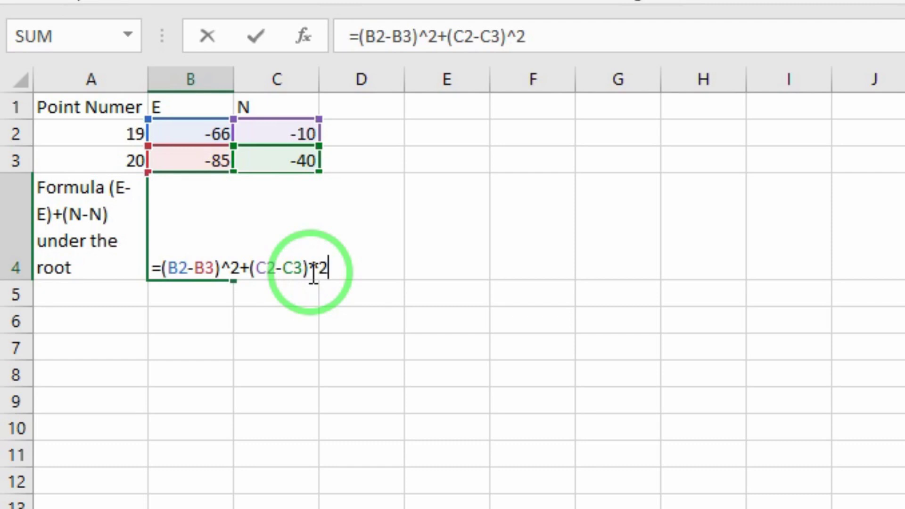
{"action": "key", "text": "Return"}
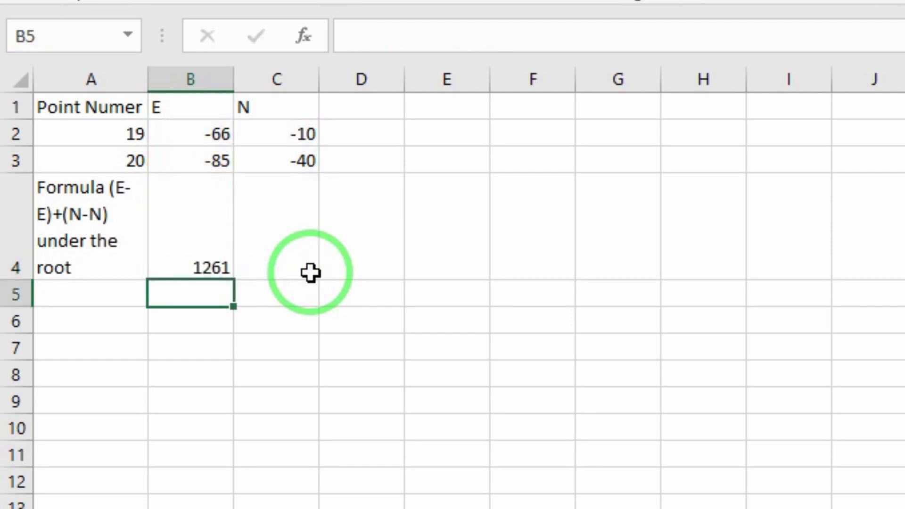
{"action": "double_click", "coordinate": [208, 247]}
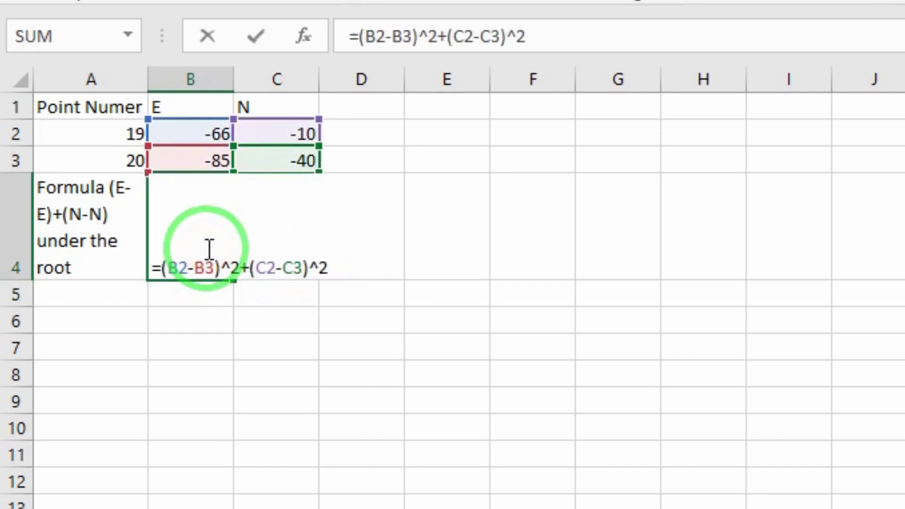
Attempt to insert SQRT( at the start of B4's formula, then discard the faulty edit
{"action": "left_click", "coordinate": [162, 268]}
{"action": "type", "text": "sqr"}
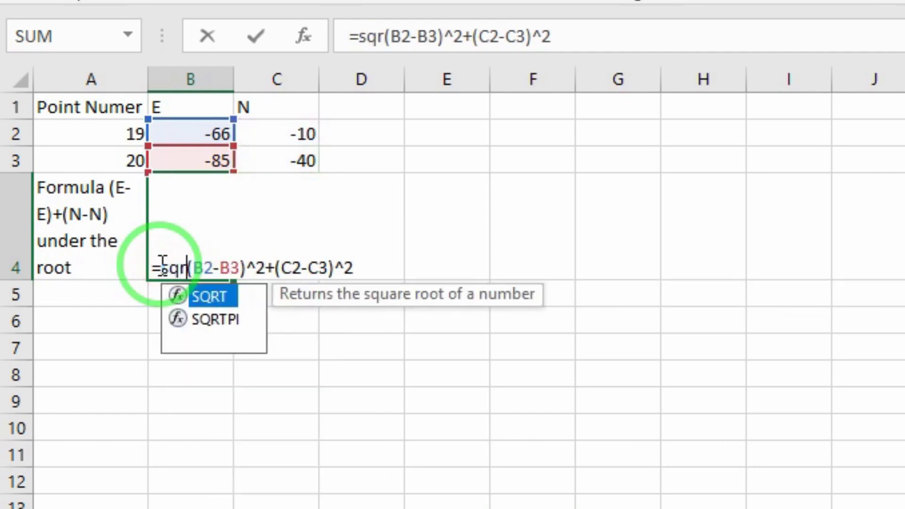
{"action": "type", "text": "t"}
{"action": "key", "text": "Tab"}
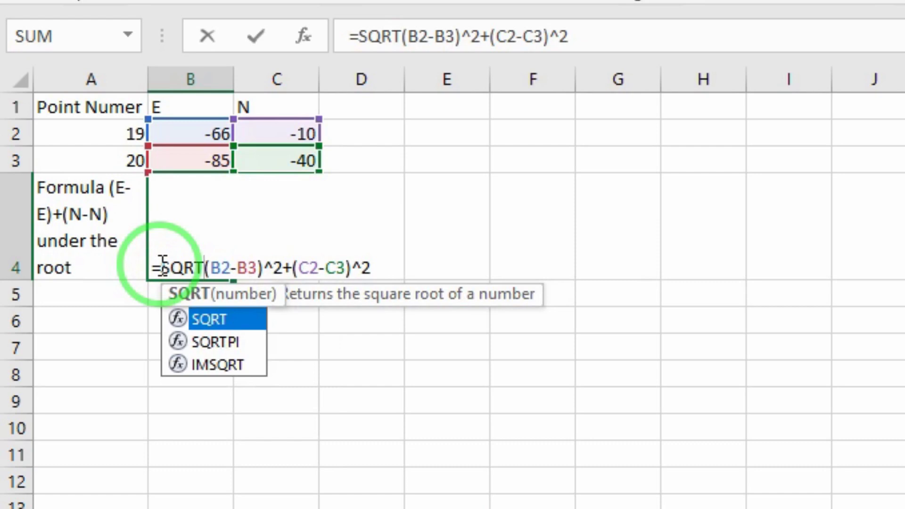
{"action": "type", "text": "("}
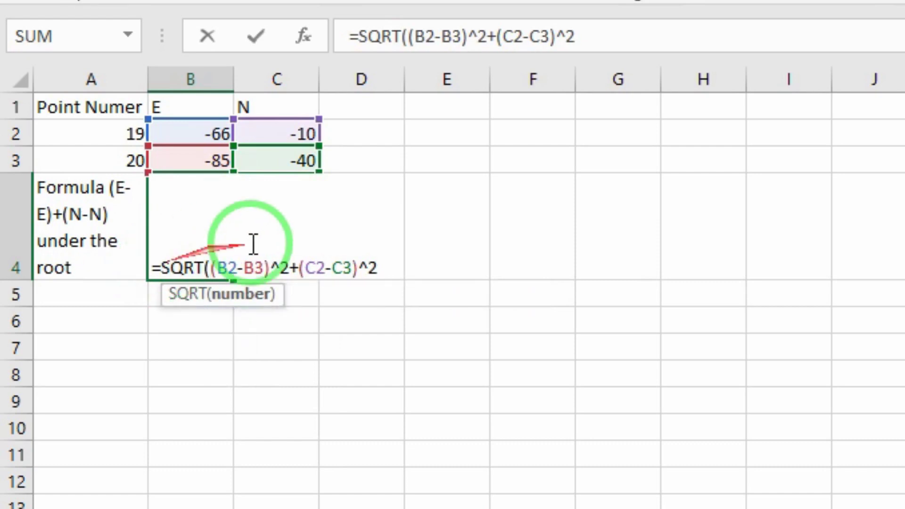
{"action": "left_click", "coordinate": [403, 266]}
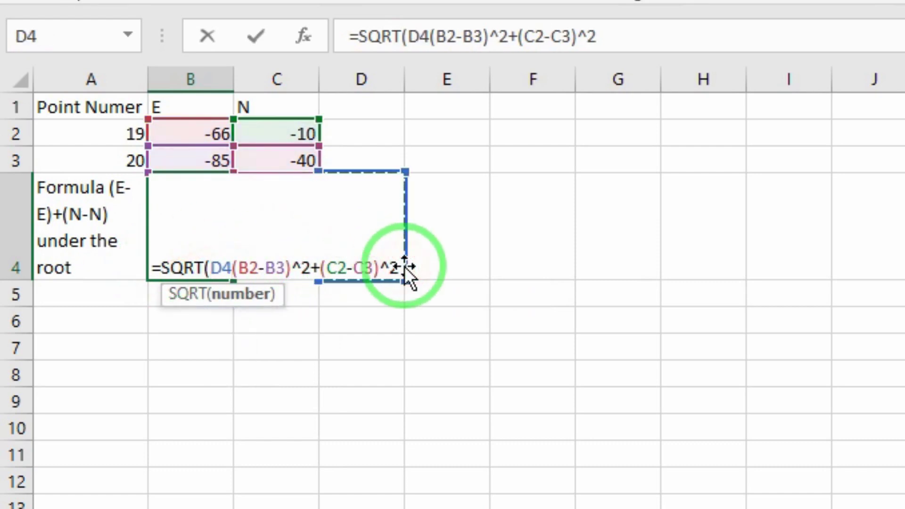
{"action": "key", "text": "Escape"}
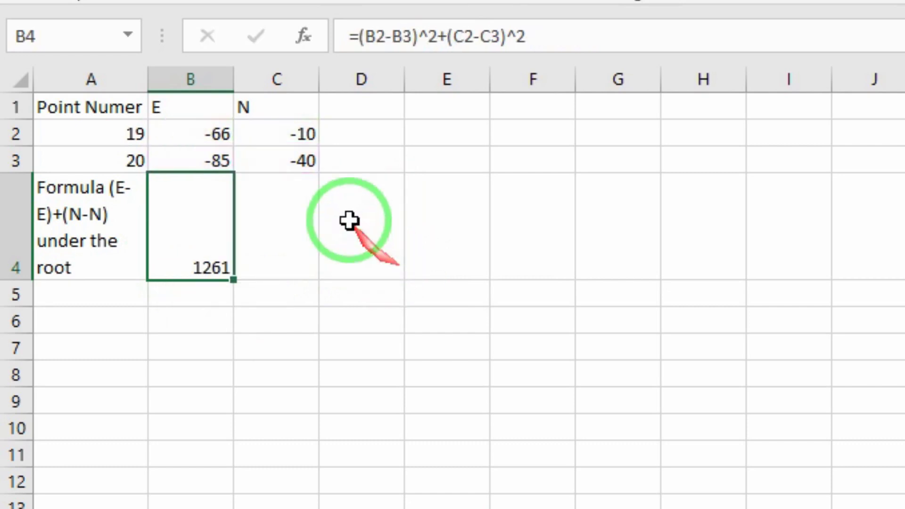
Wrap B4's formula in a square root, =SQRT((B2-B3)^2+(C2-C3)^2), giving 35.51056
{"action": "double_click", "coordinate": [192, 228]}
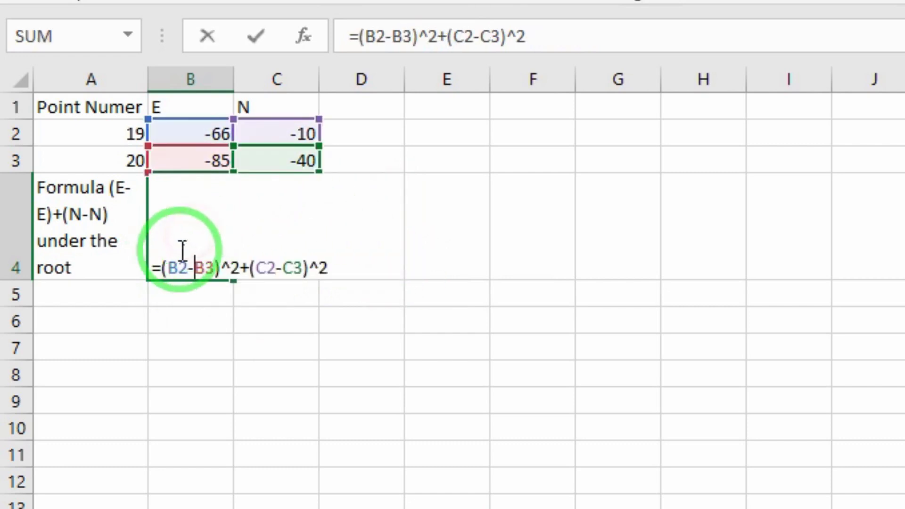
{"action": "left_click", "coordinate": [163, 267]}
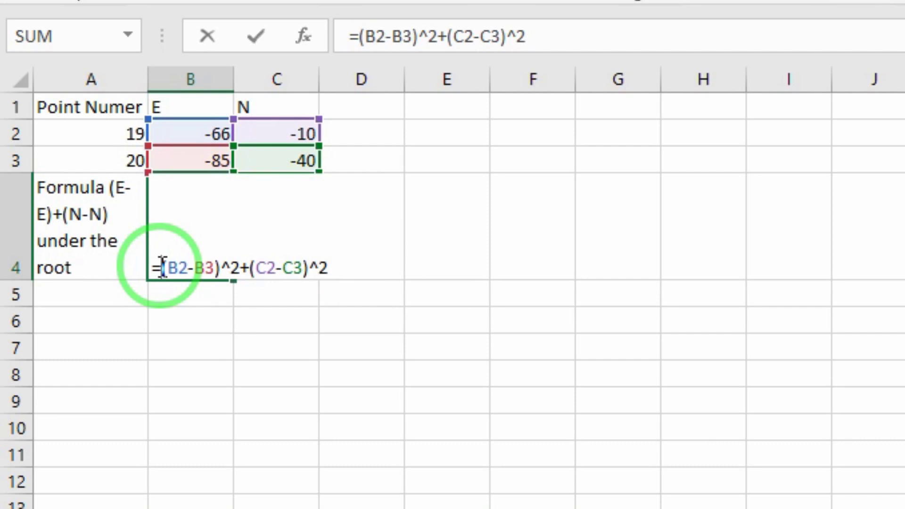
{"action": "type", "text": "sqrt"}
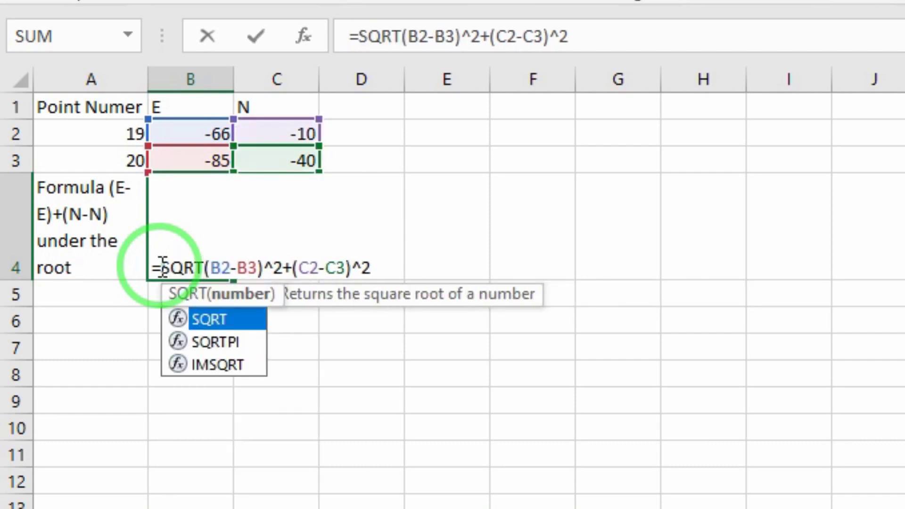
{"action": "type", "text": "("}
{"action": "left_click", "coordinate": [388, 266]}
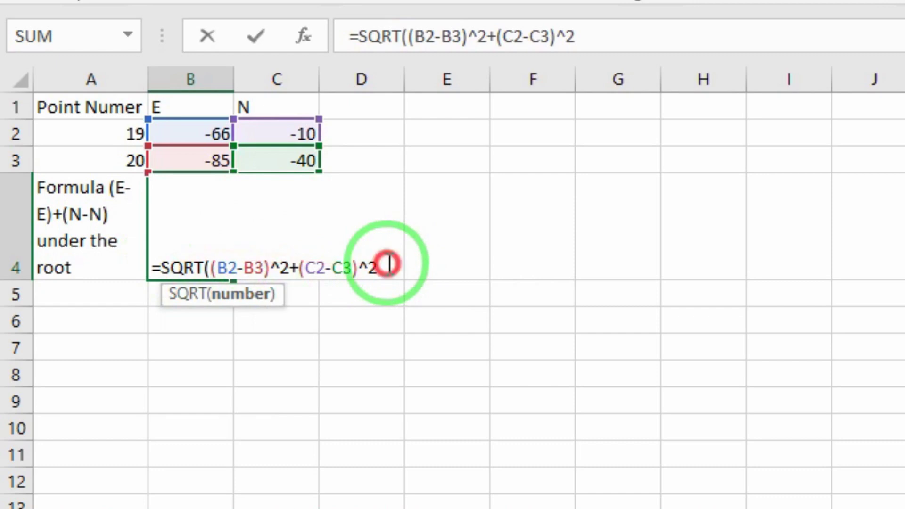
{"action": "type", "text": ")"}
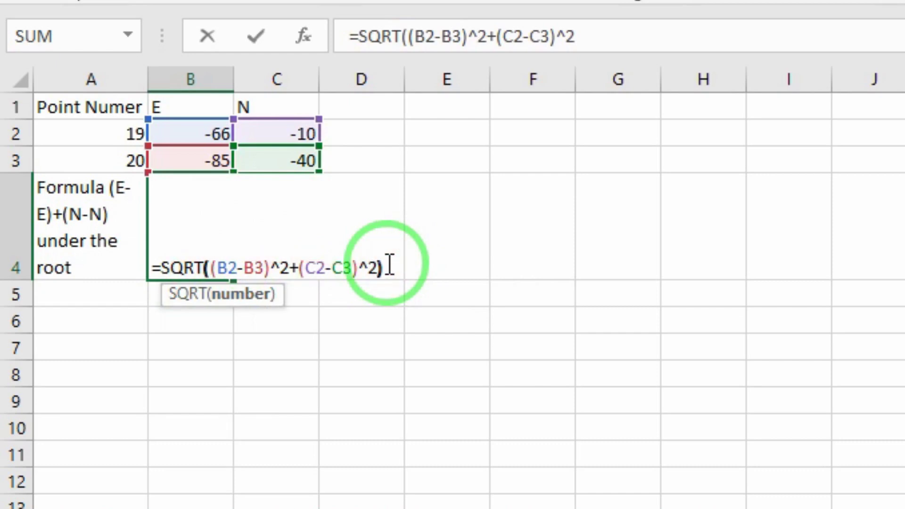
{"action": "key", "text": "Return"}
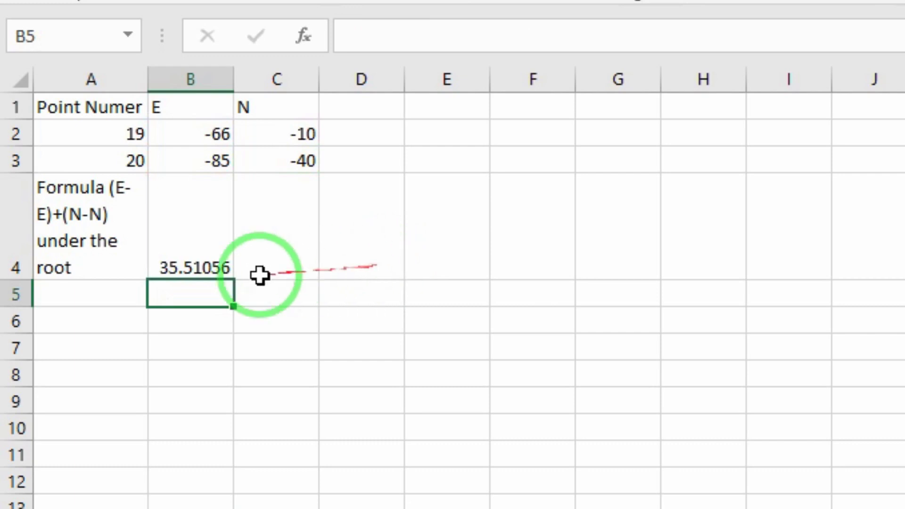
Review B4's SQRT formula, confirming its 35.51056 distance matches Civil 3D's 35.5106 dimension
{"action": "double_click", "coordinate": [192, 258]}
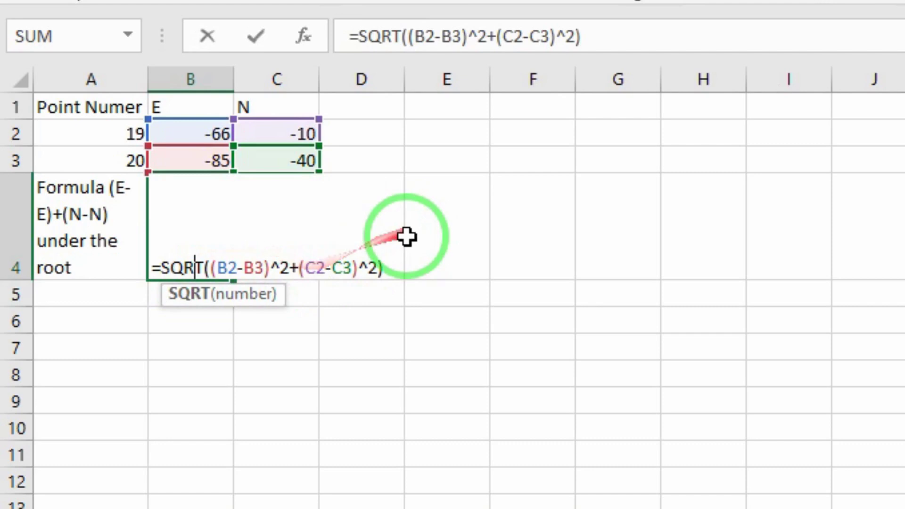
{"action": "left_click", "coordinate": [390, 259]}
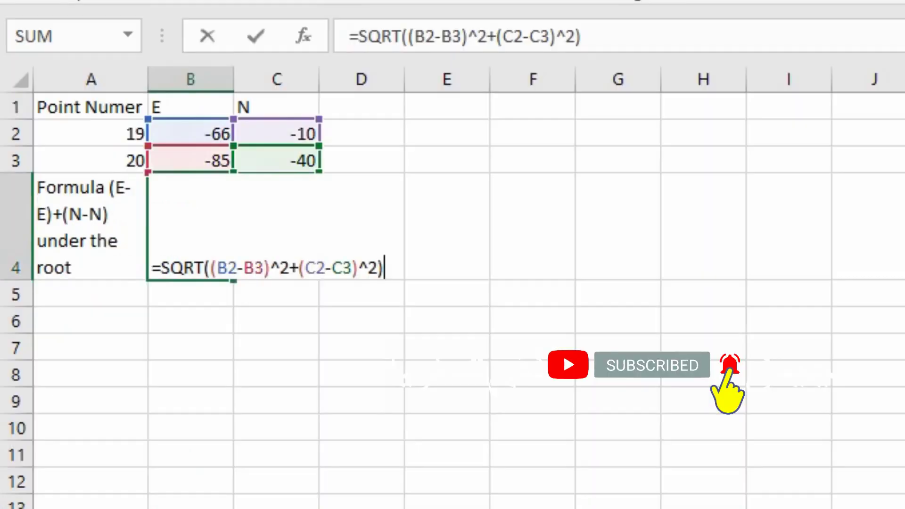
{"action": "key", "text": "Return"}
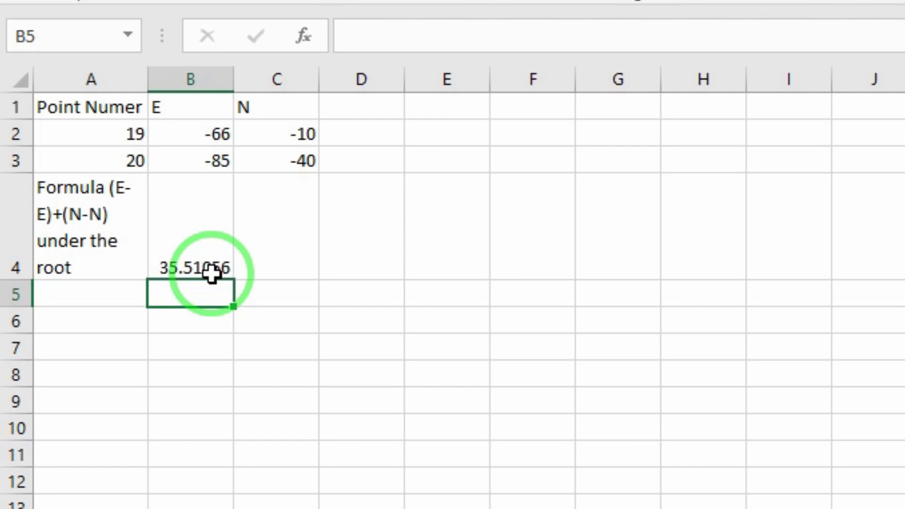
{"action": "double_click", "coordinate": [211, 209]}
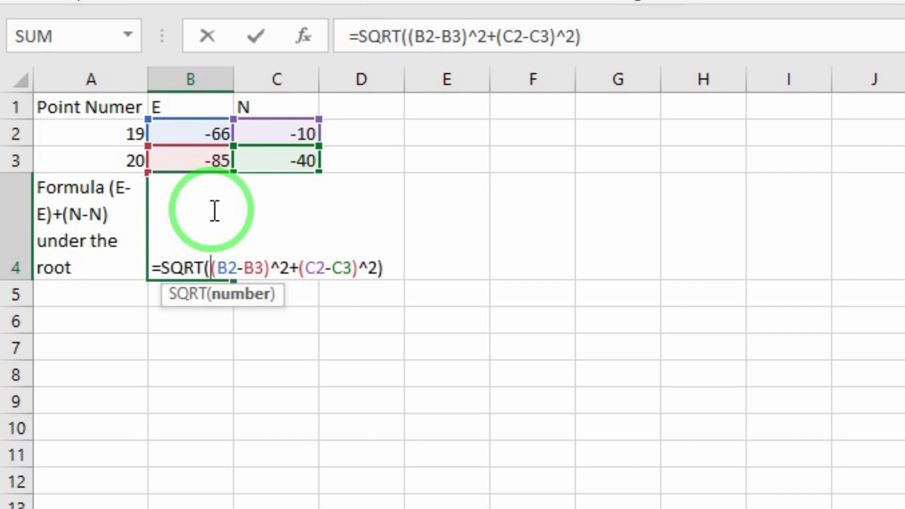
{"action": "key", "text": "Return"}
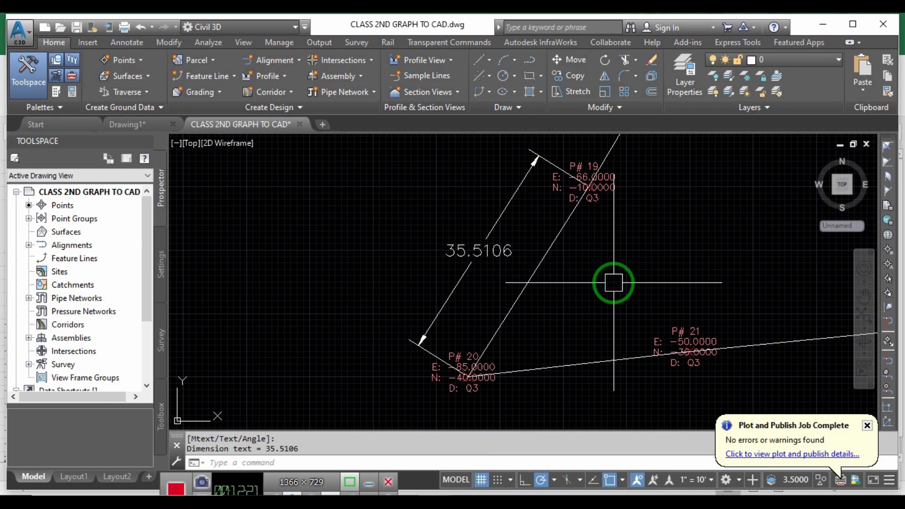
Add a DAL aligned dimension of 35.2278 from point 21 to point 20, placed below the points
{"action": "type", "text": "DAL"}
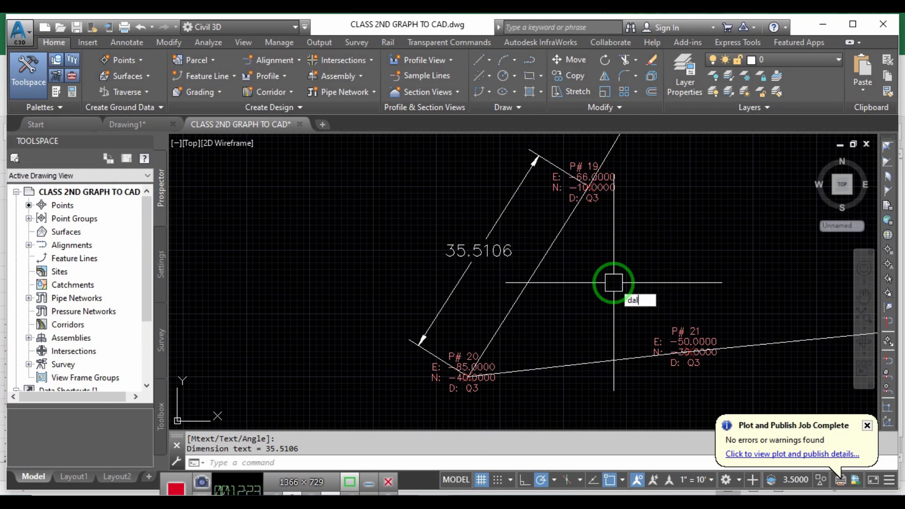
{"action": "key", "text": "Return"}
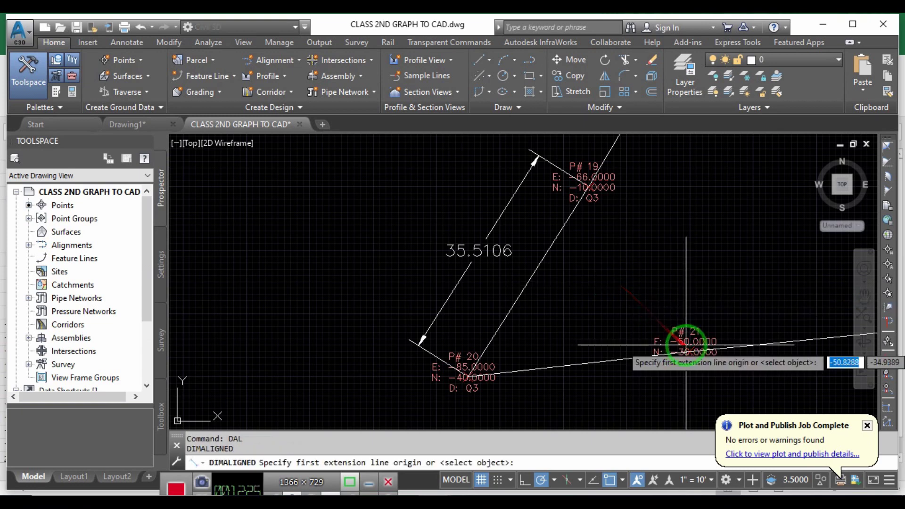
{"action": "left_click", "coordinate": [685, 351]}
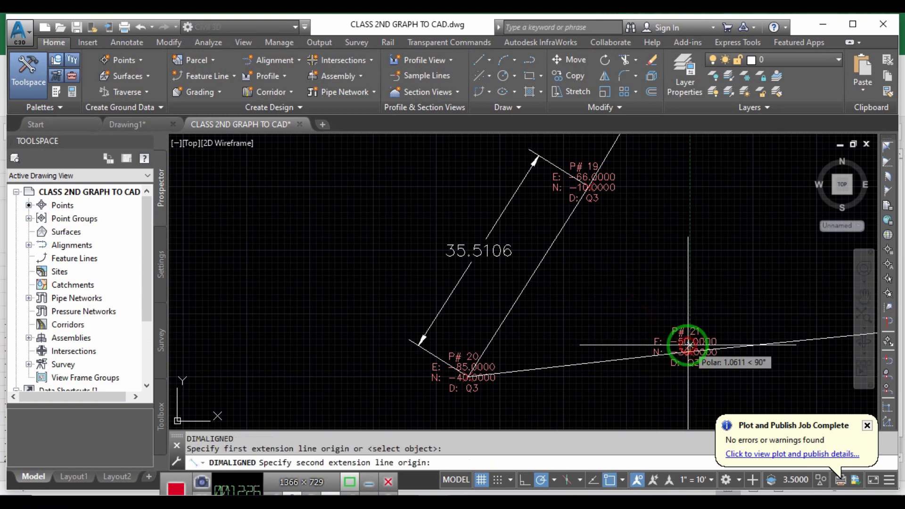
{"action": "left_click", "coordinate": [470, 377]}
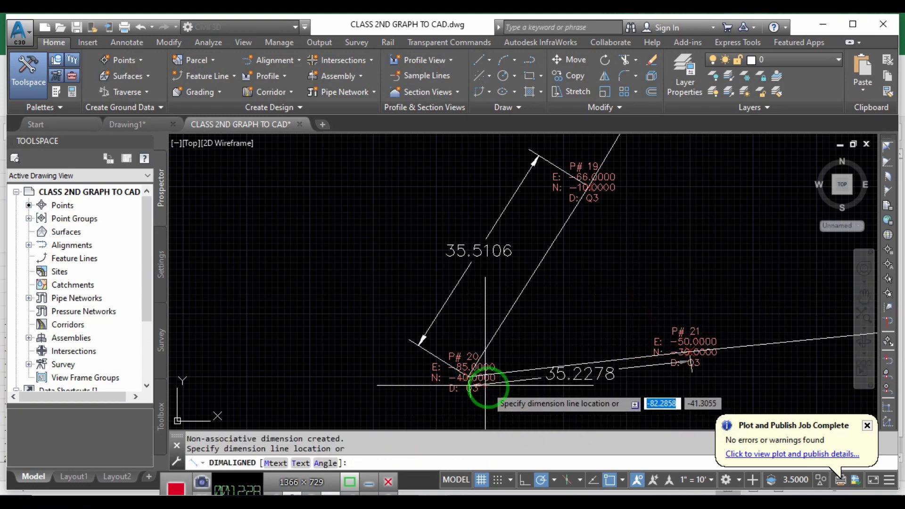
{"action": "left_click", "coordinate": [513, 393]}
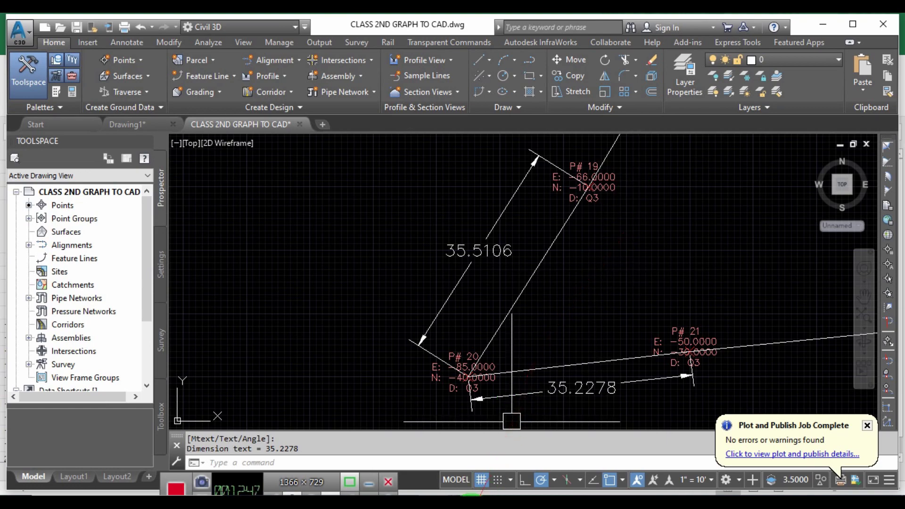
{"action": "left_click", "coordinate": [471, 494]}
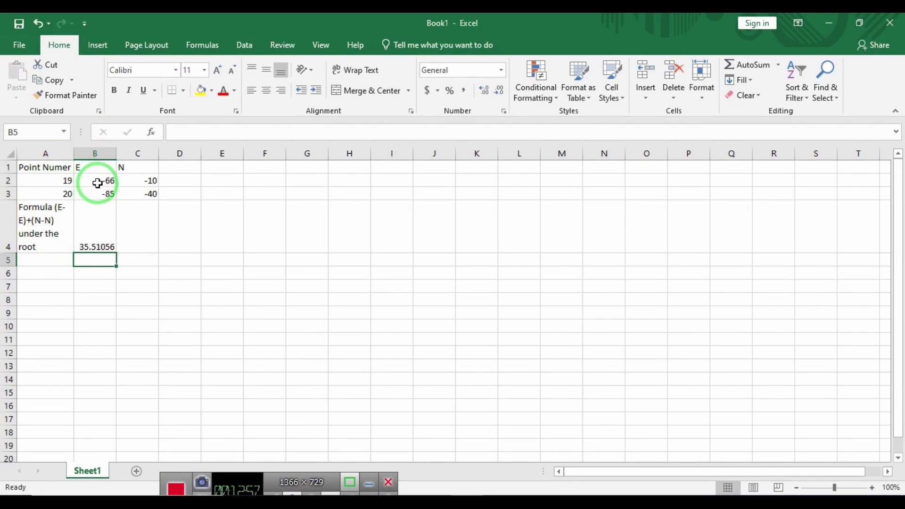
Enter point 19's coordinates as E -50 in B2 and N -30 in C2
{"action": "left_click", "coordinate": [98, 183]}
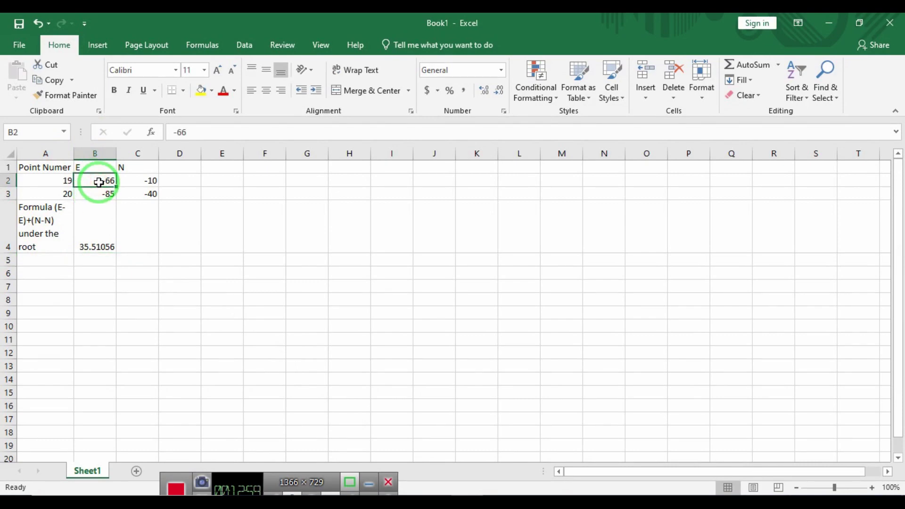
{"action": "type", "text": "-50"}
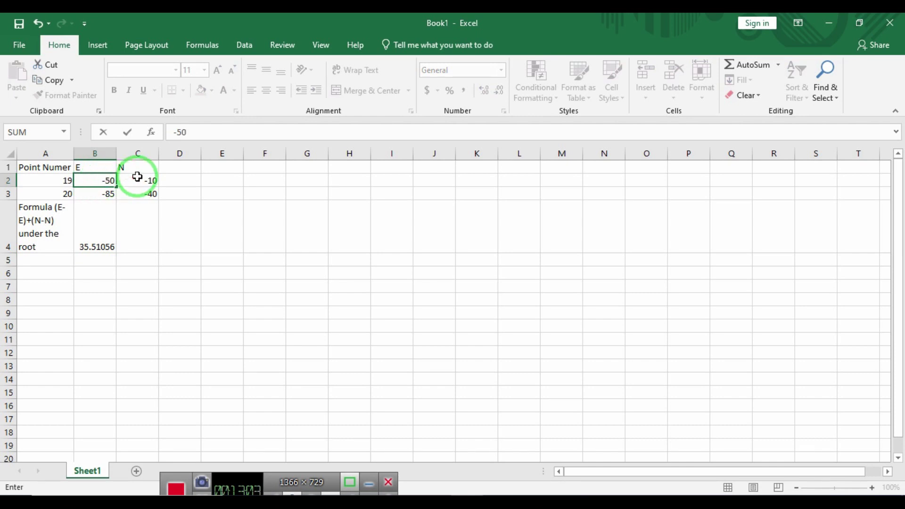
{"action": "left_click", "coordinate": [137, 177]}
{"action": "type", "text": "-30"}
{"action": "key", "text": "Return"}
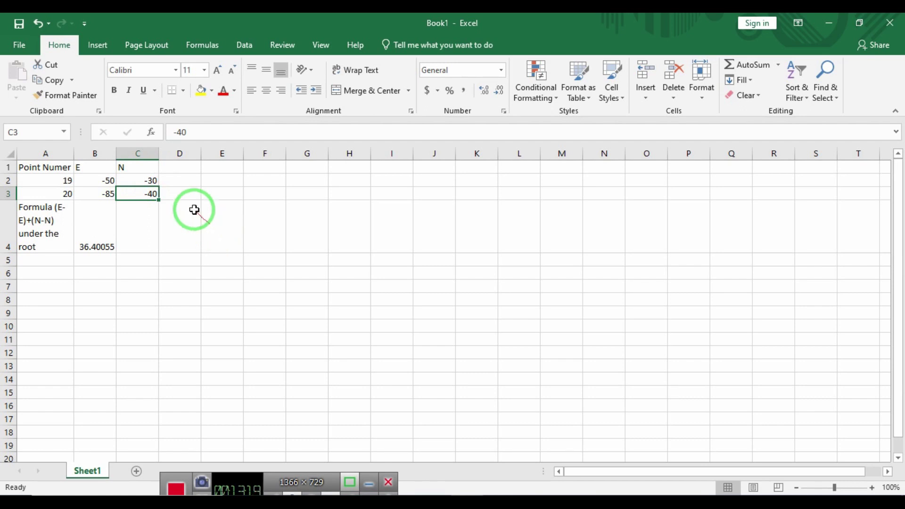
Change point 19's N value in C2 to -36 so B4 recalculates to 35.22783
{"action": "left_click", "coordinate": [153, 180]}
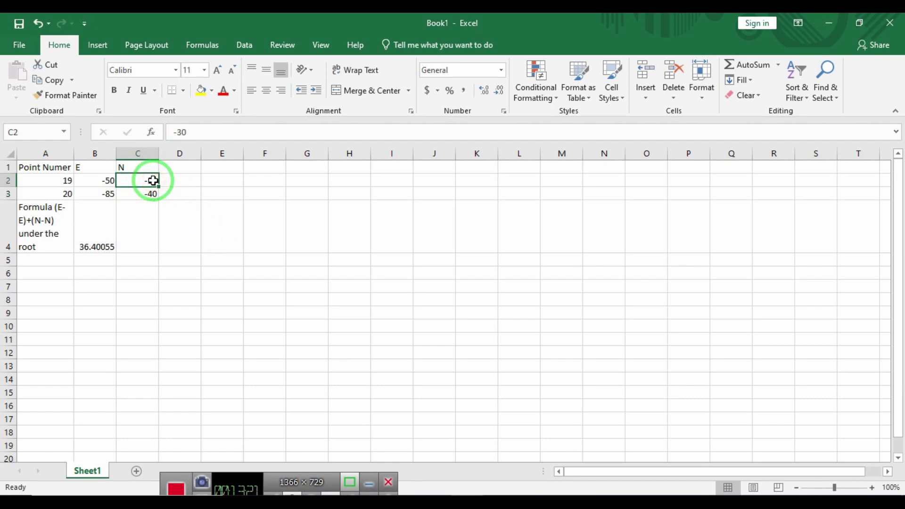
{"action": "type", "text": "-36"}
{"action": "key", "text": "Return"}
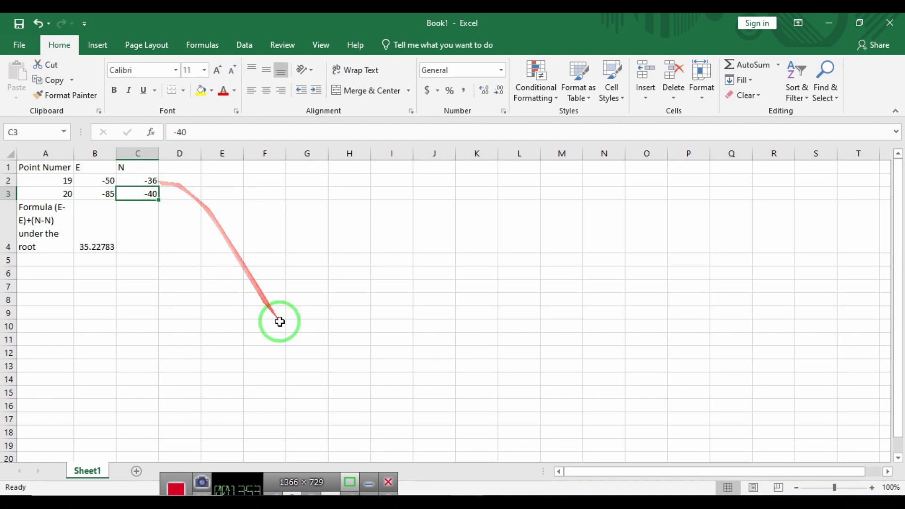
{"action": "left_click", "coordinate": [427, 505]}
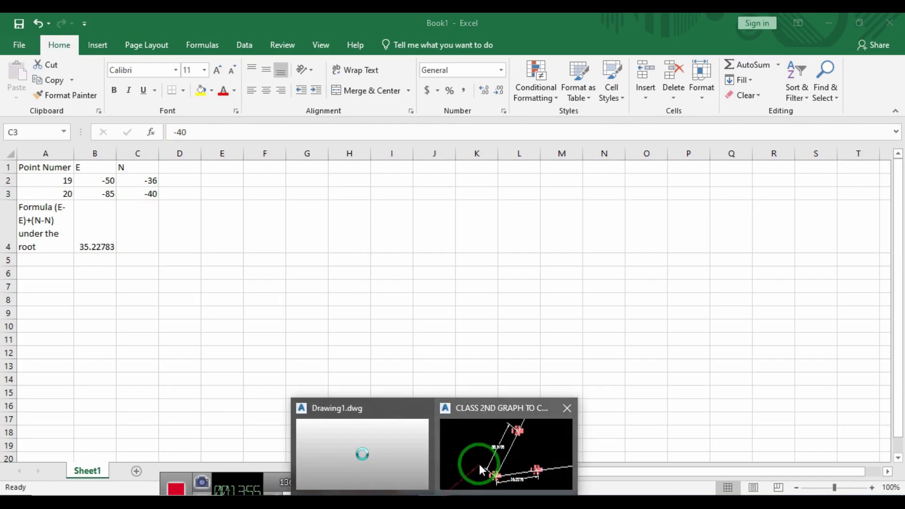
Bring CLASS 2ND GRAPH TO CAD.dwg forward and frame the whole traverse boundary with its labelled points
{"action": "left_click", "coordinate": [478, 464]}
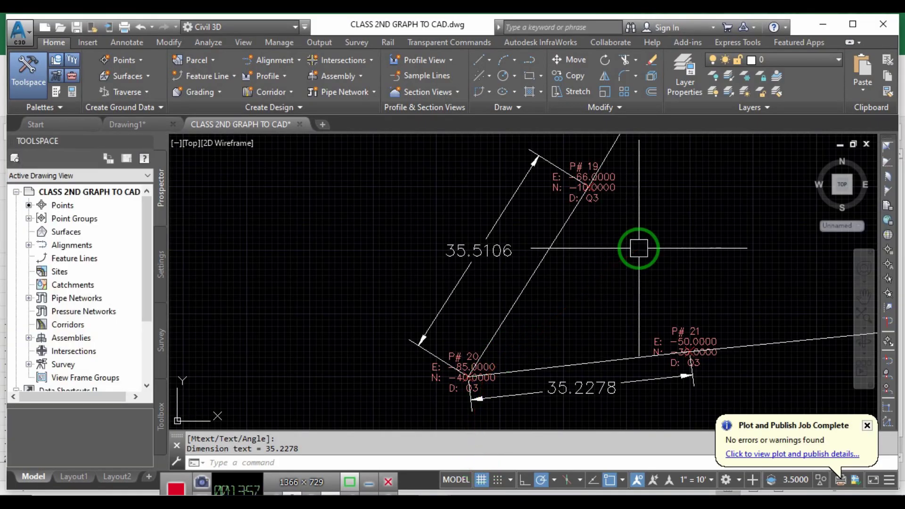
{"action": "type", "text": "z"}
{"action": "key", "text": "Return"}
{"action": "type", "text": "a"}
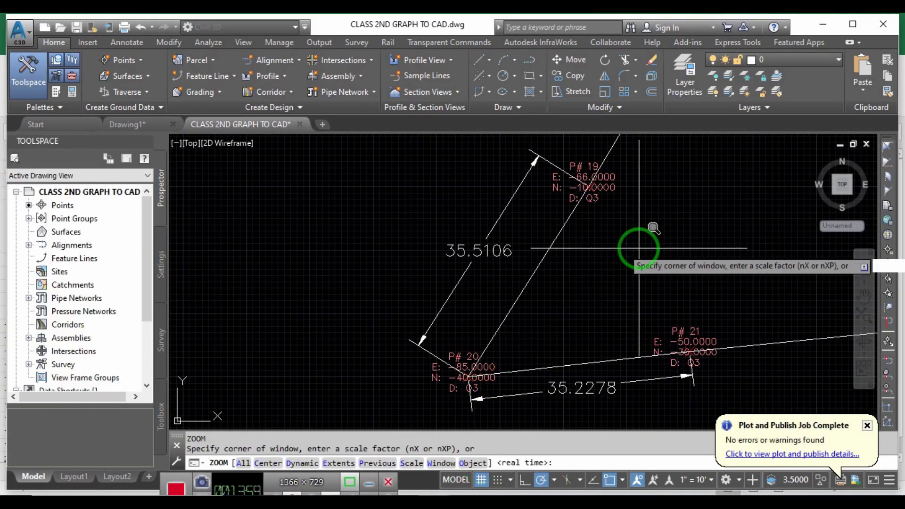
{"action": "key", "text": "Return"}
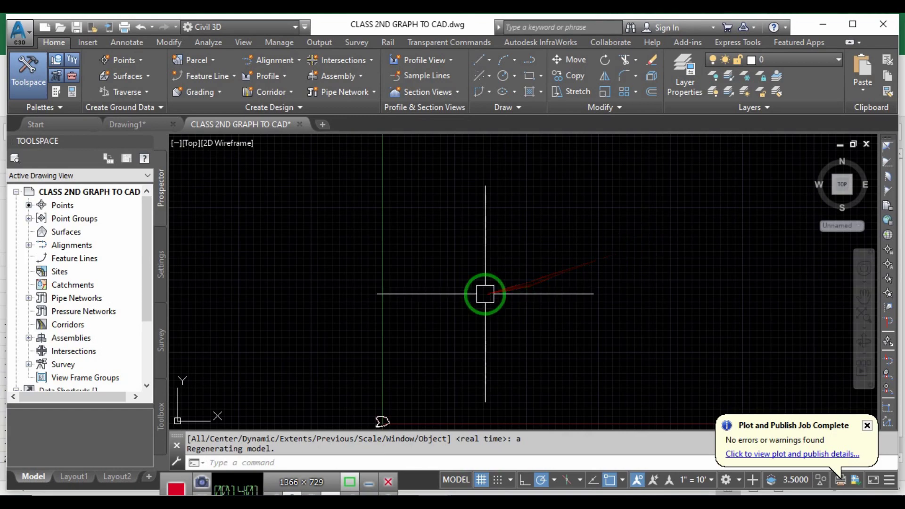
{"action": "type", "text": "pan"}
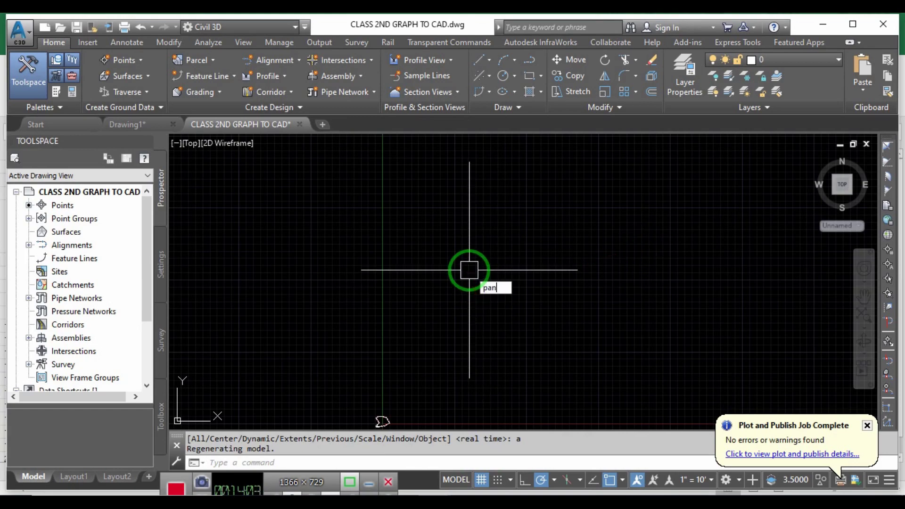
{"action": "key", "text": "Return"}
{"action": "left_click_drag", "start_coordinate": [458, 293], "coordinate": [529, 139]}
{"action": "key", "text": "Escape"}
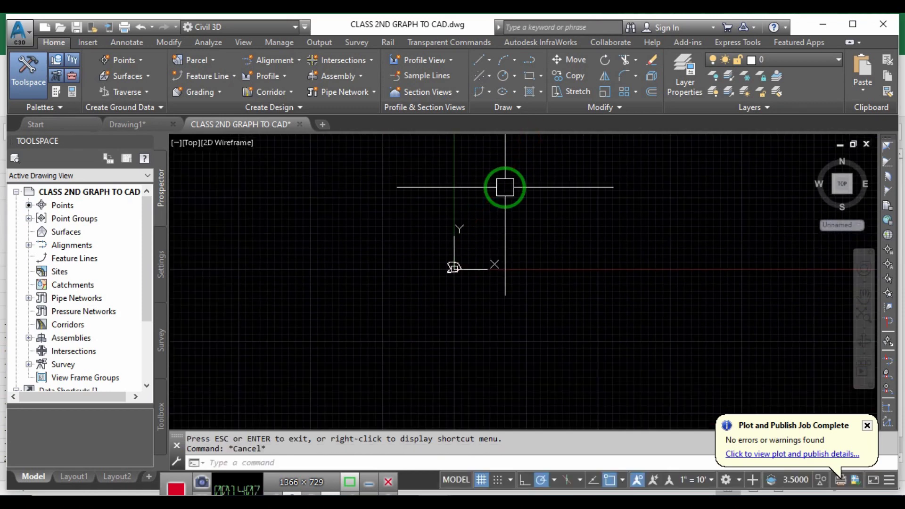
{"action": "type", "text": "z"}
{"action": "key", "text": "Return"}
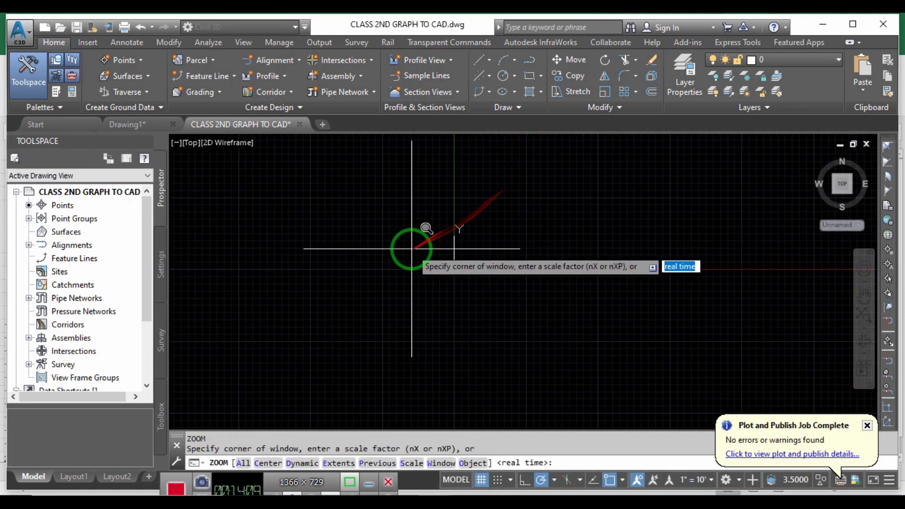
{"action": "left_click", "coordinate": [439, 257]}
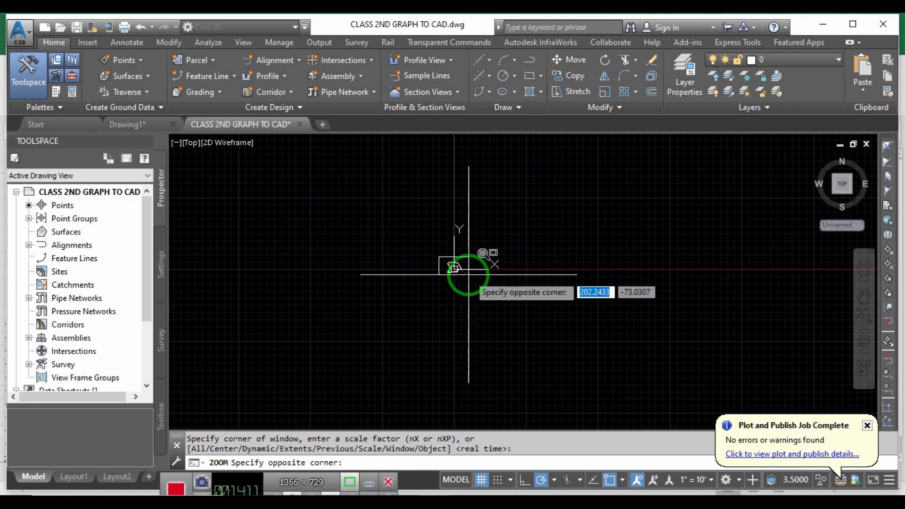
{"action": "left_click", "coordinate": [467, 273]}
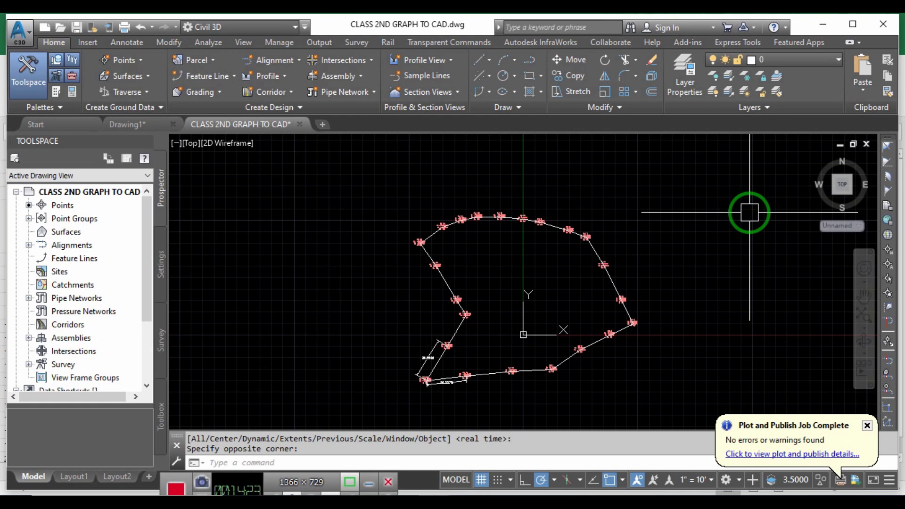
Zoom in closely on point 6 (E 70.5, N 60.5) and start the CIRCLE command
{"action": "type", "text": "z"}
{"action": "key", "text": "Return"}
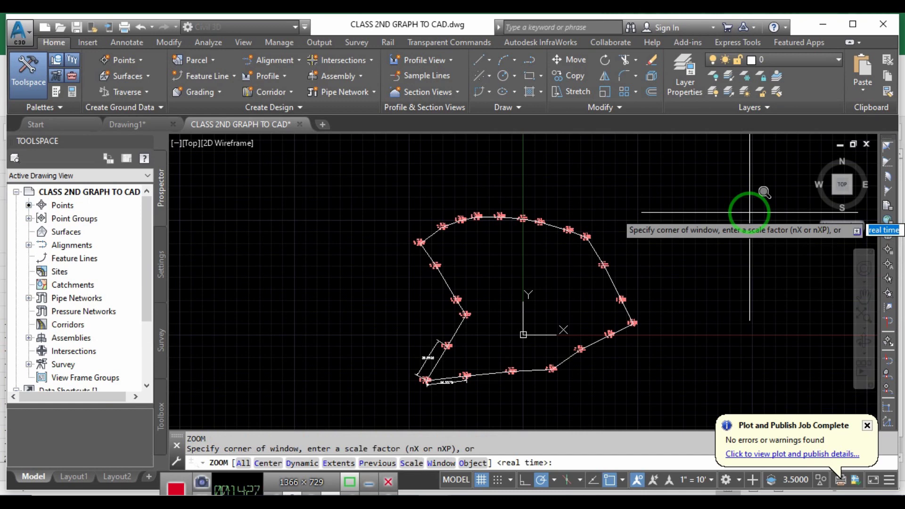
{"action": "left_click", "coordinate": [616, 261]}
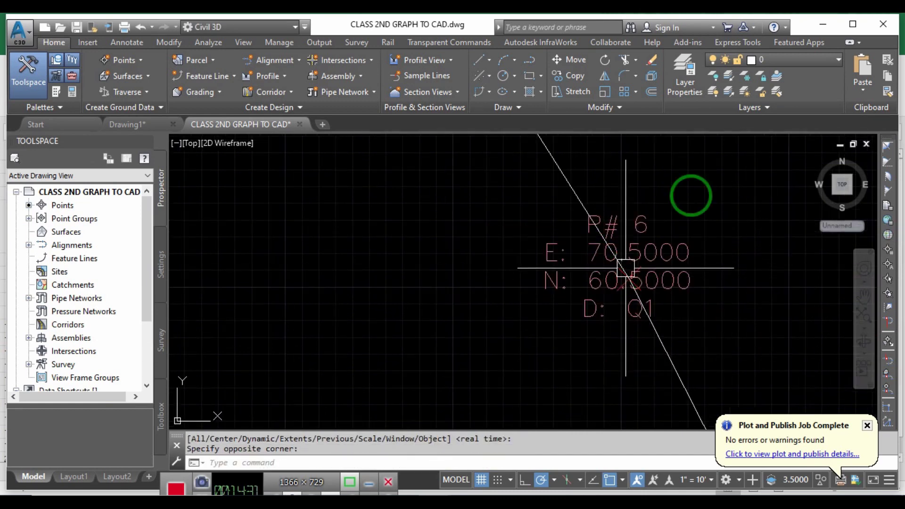
{"action": "mouse_move", "coordinate": [816, 161]}
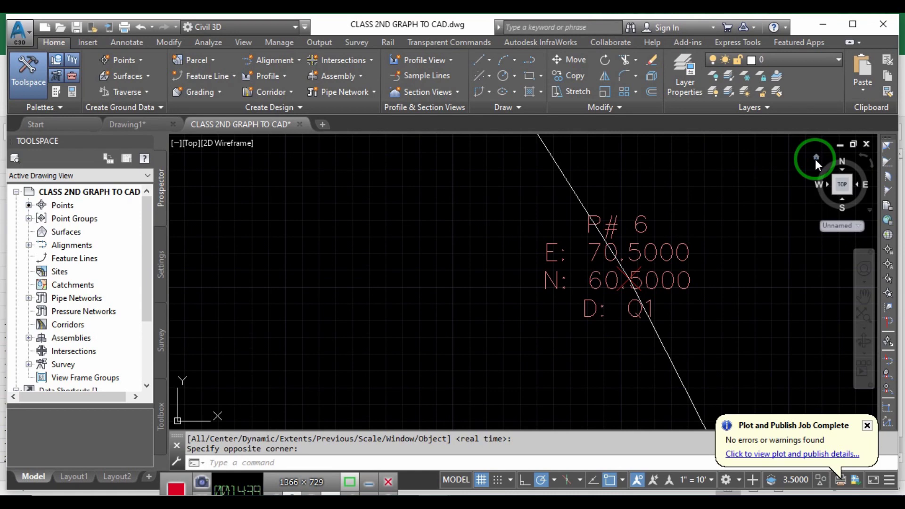
{"action": "type", "text": "c"}
{"action": "key", "text": "Return"}
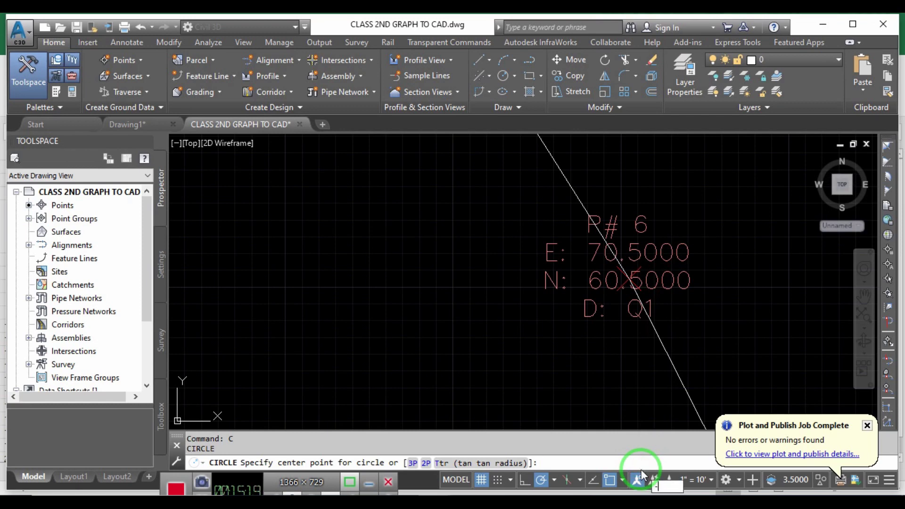
Draw a radius-3 circle centred on point 6's coordinates, with N 60.5
{"action": "type", "text": "7/.5"}
{"action": "key", "text": "BackSpace"}
{"action": "key", "text": "BackSpace"}
{"action": "key", "text": "BackSpace"}
{"action": "type", "text": "0.5"}
{"action": "key", "text": "Return"}
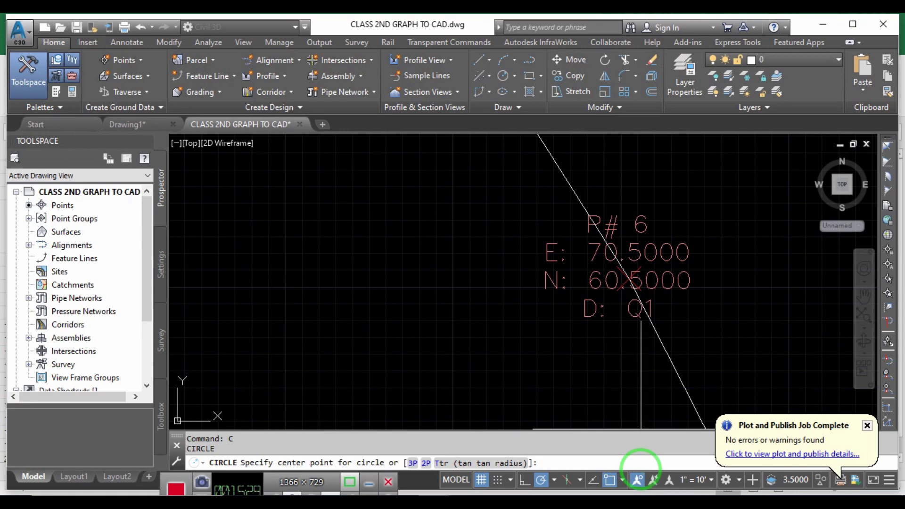
{"action": "type", "text": "60.5"}
{"action": "key", "text": "Return"}
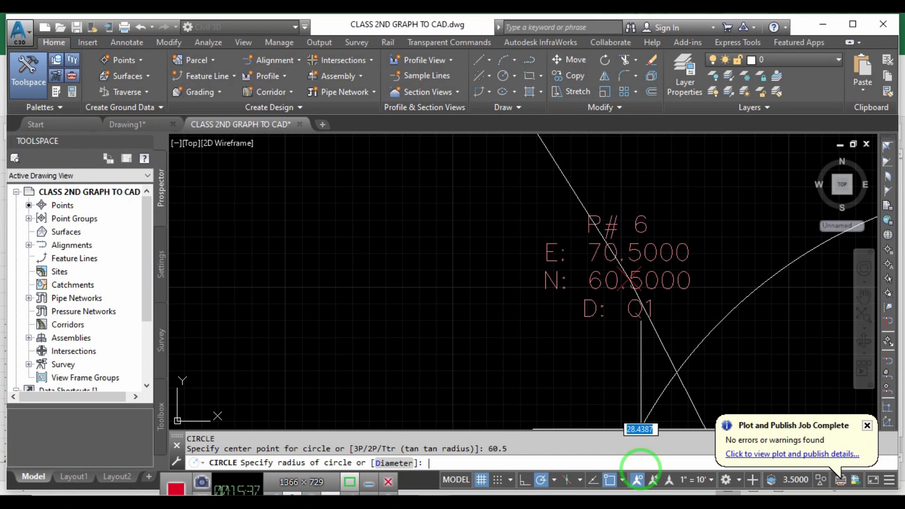
{"action": "type", "text": "3"}
{"action": "key", "text": "Return"}
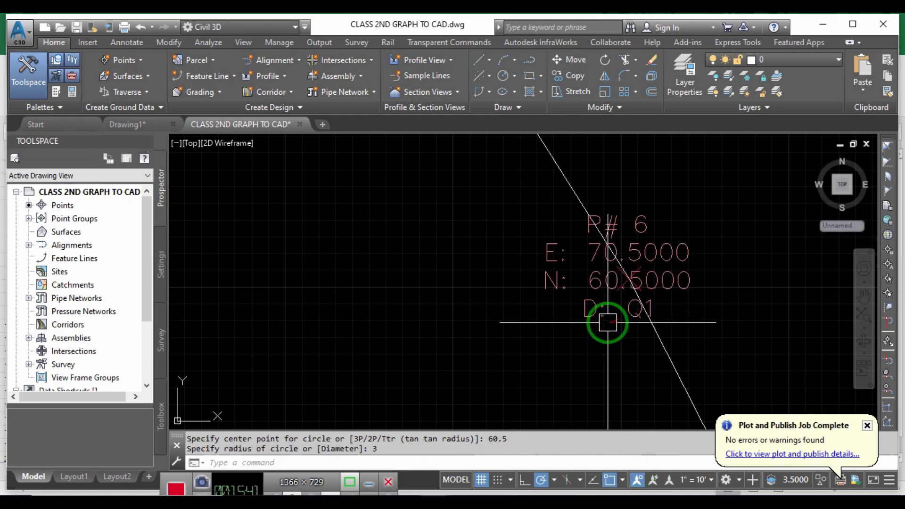
{"action": "mouse_move", "coordinate": [607, 324]}
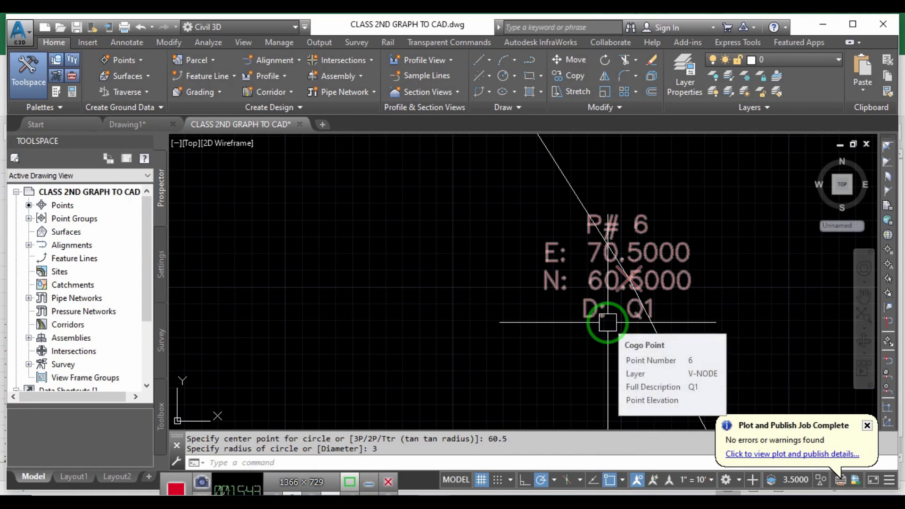
{"action": "type", "text": "z"}
{"action": "key", "text": "Return"}
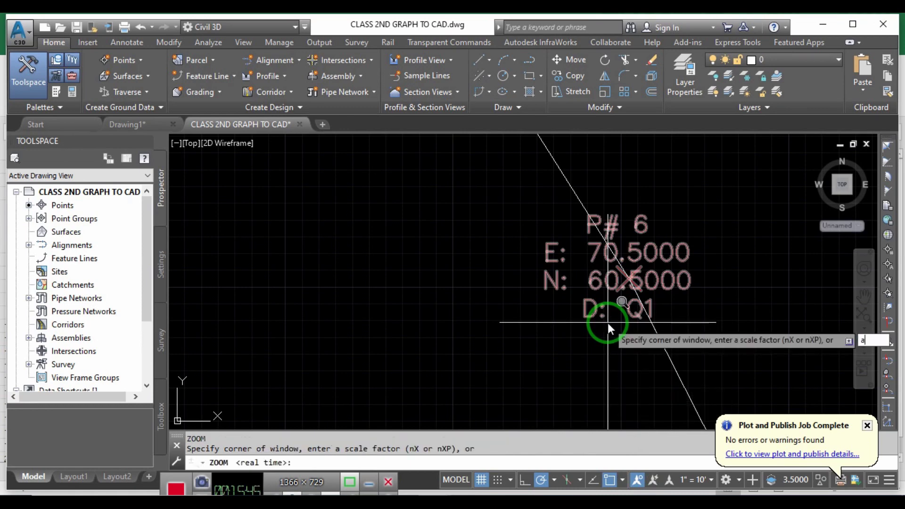
Zoom back onto the parcel boundary and its points, then erase the small radius-3 circle
{"action": "type", "text": "a"}
{"action": "key", "text": "Return"}
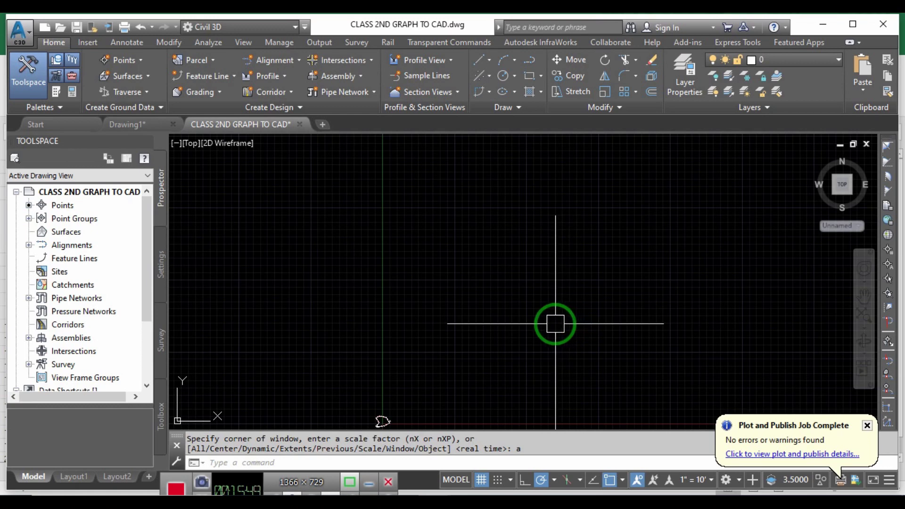
{"action": "type", "text": "z"}
{"action": "key", "text": "Return"}
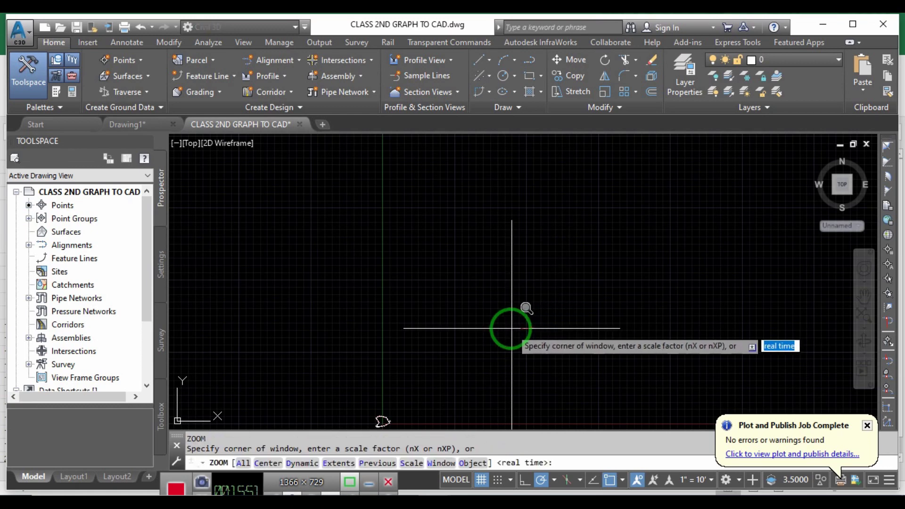
{"action": "left_click", "coordinate": [397, 413]}
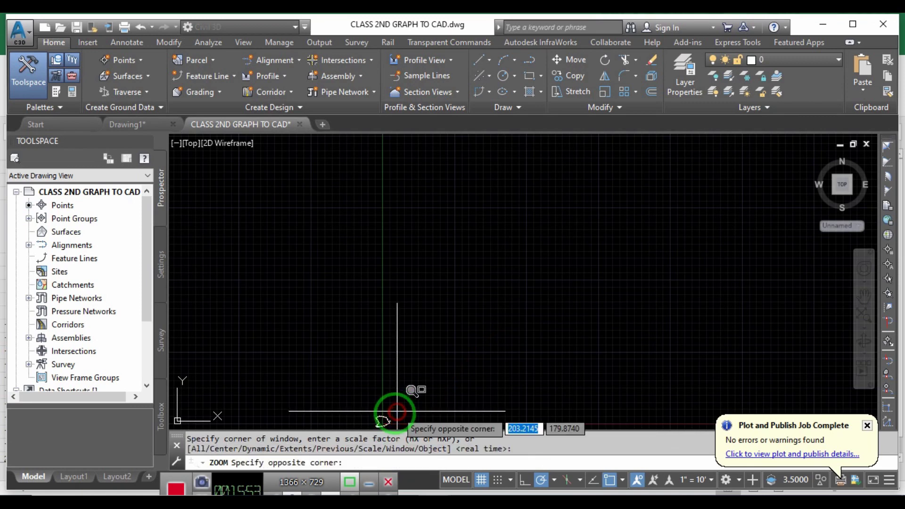
{"action": "left_click", "coordinate": [375, 427]}
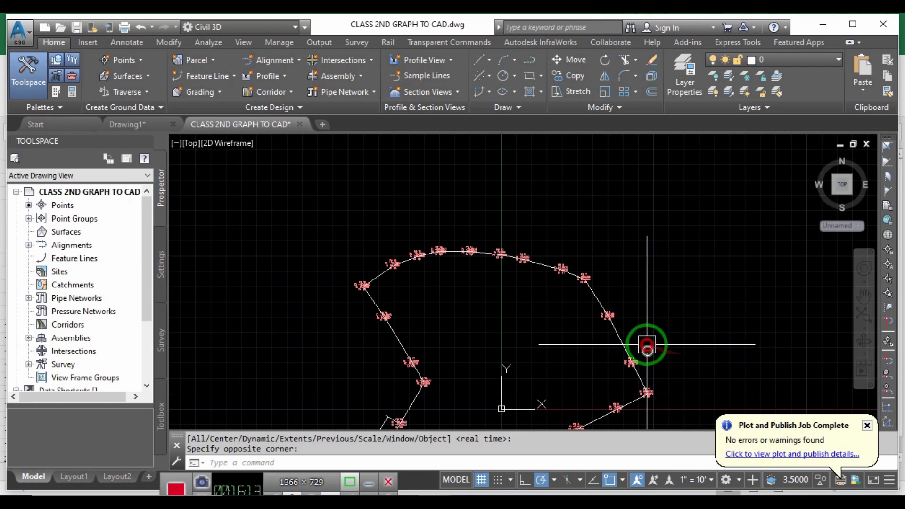
{"action": "left_click", "coordinate": [647, 350]}
{"action": "key", "text": "Delete"}
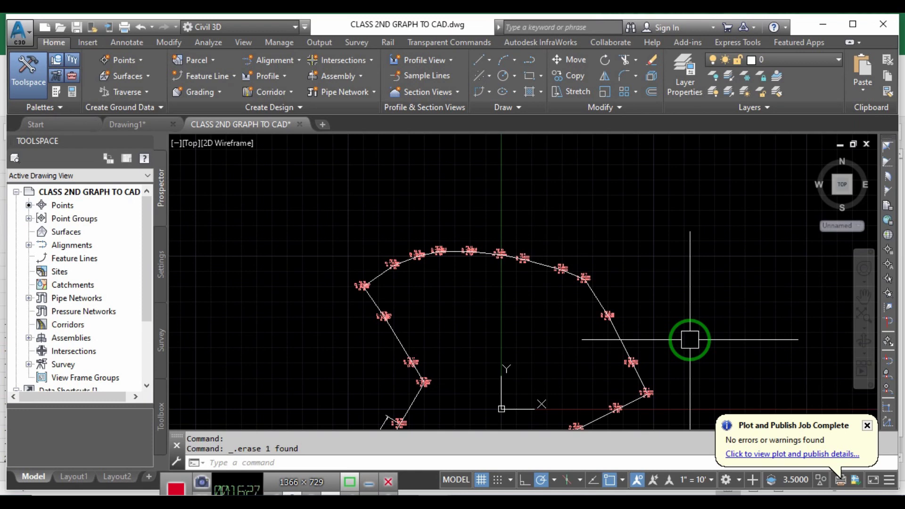
Start a circle centred at -96, 10, then cancel it before giving a radius
{"action": "type", "text": "C"}
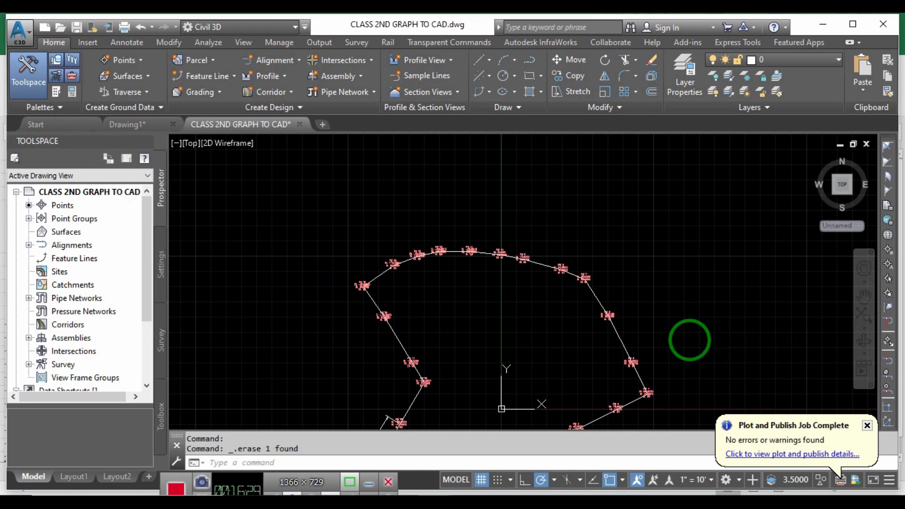
{"action": "key", "text": "Return"}
{"action": "type", "text": "6"}
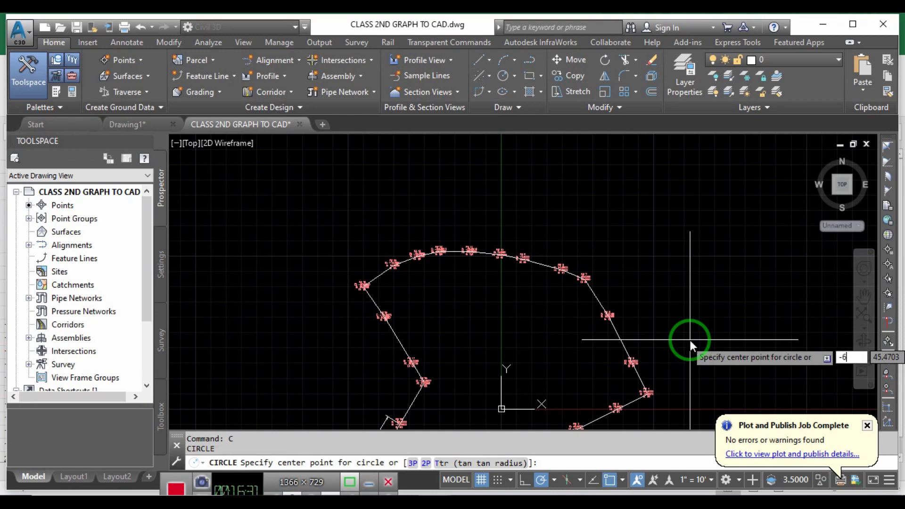
{"action": "type", "text": "6"}
{"action": "key", "text": "Tab"}
{"action": "type", "text": "10"}
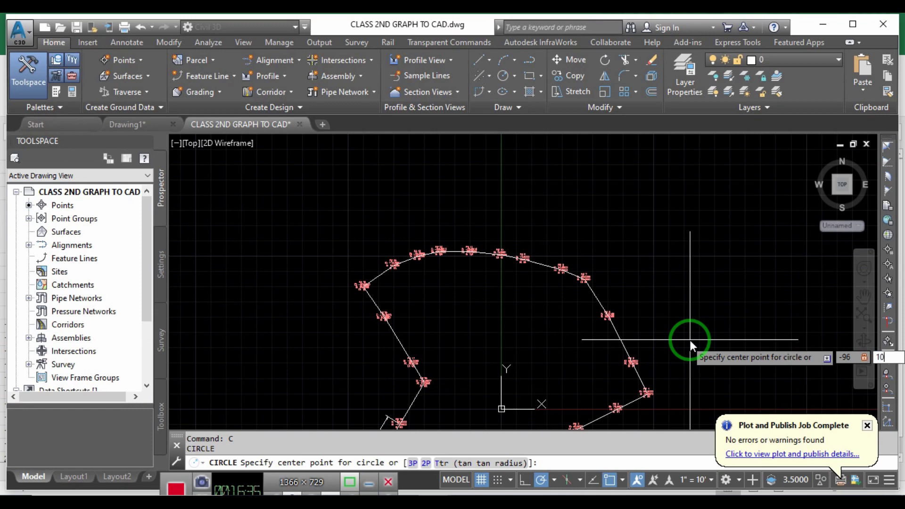
{"action": "key", "text": "Return"}
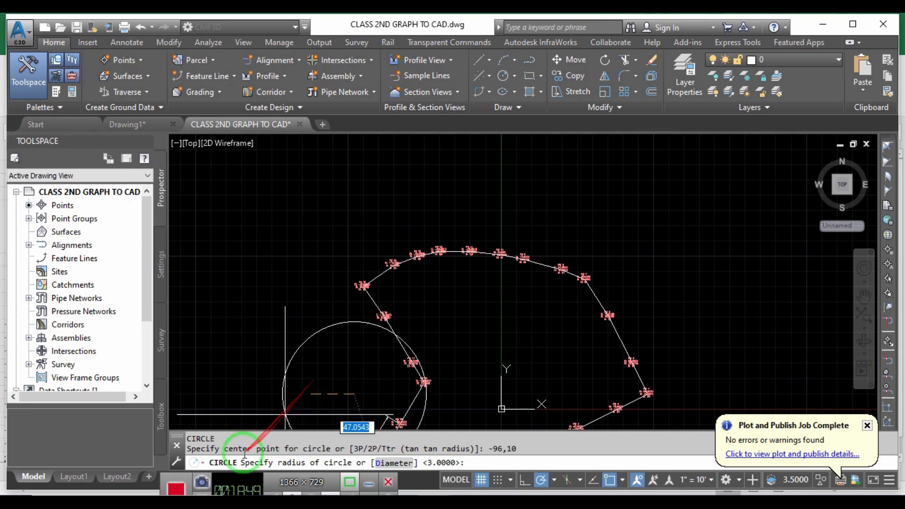
{"action": "key", "text": "Escape"}
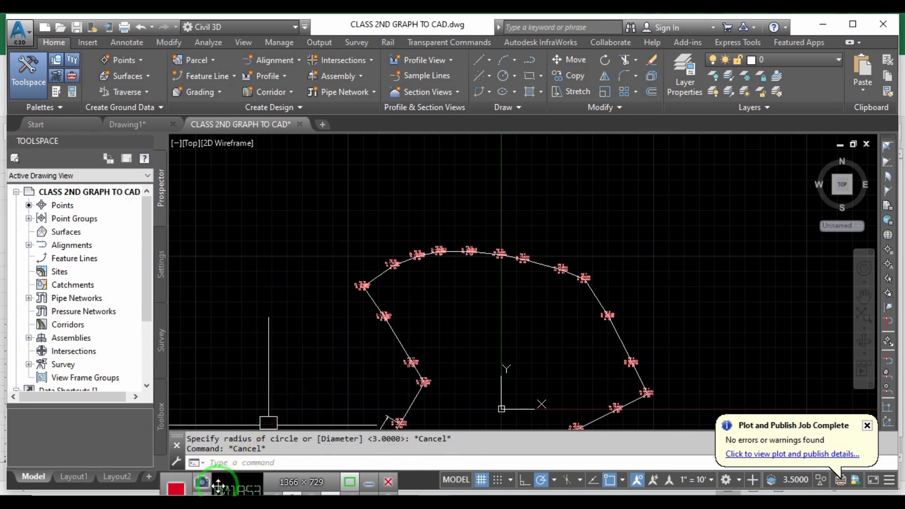
Drag in the drawing near the labelled traverse boundary, which has no new circle
{"action": "left_click_drag", "start_coordinate": [220, 478], "coordinate": [228, 402]}
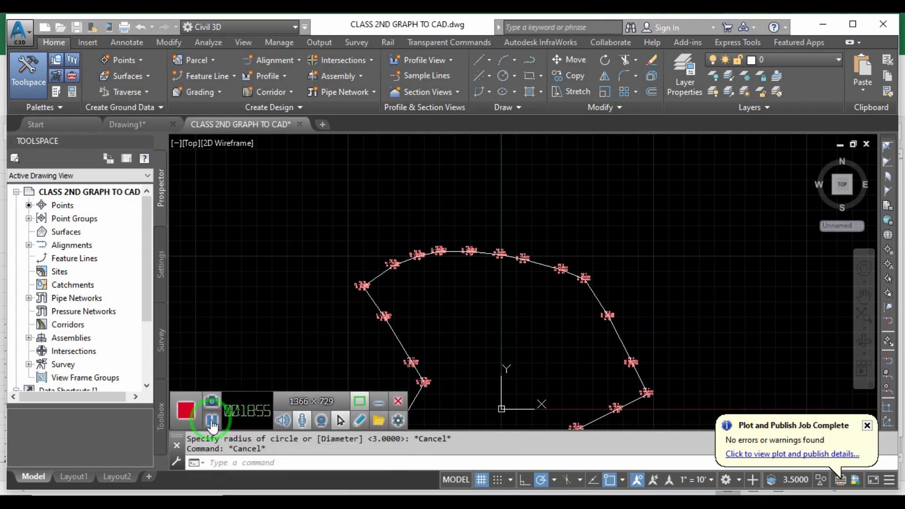